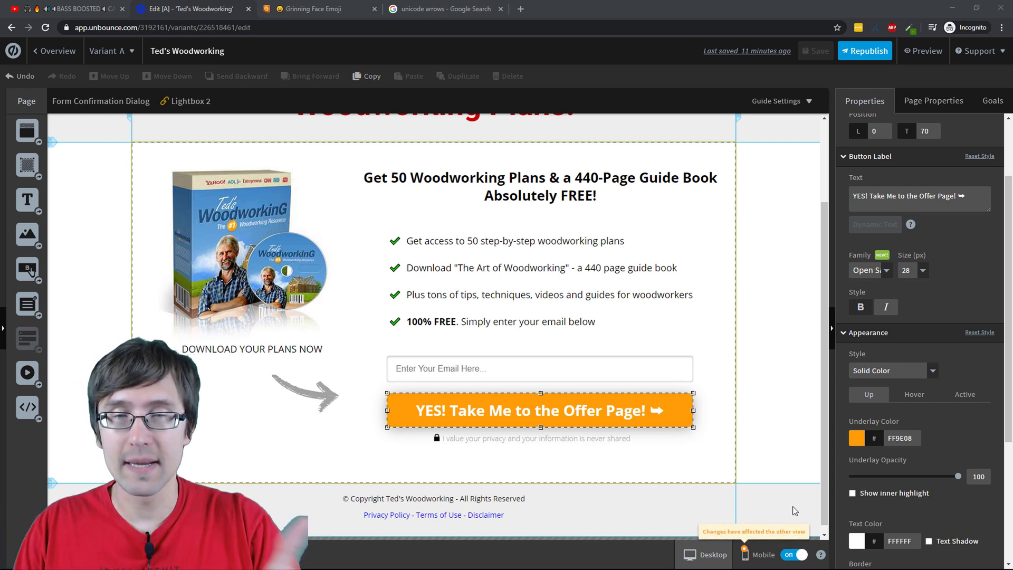
- Scroll down the Ted's Woodworking landing page in the Unbounce editor
scroll(728, 433, "down", 1)
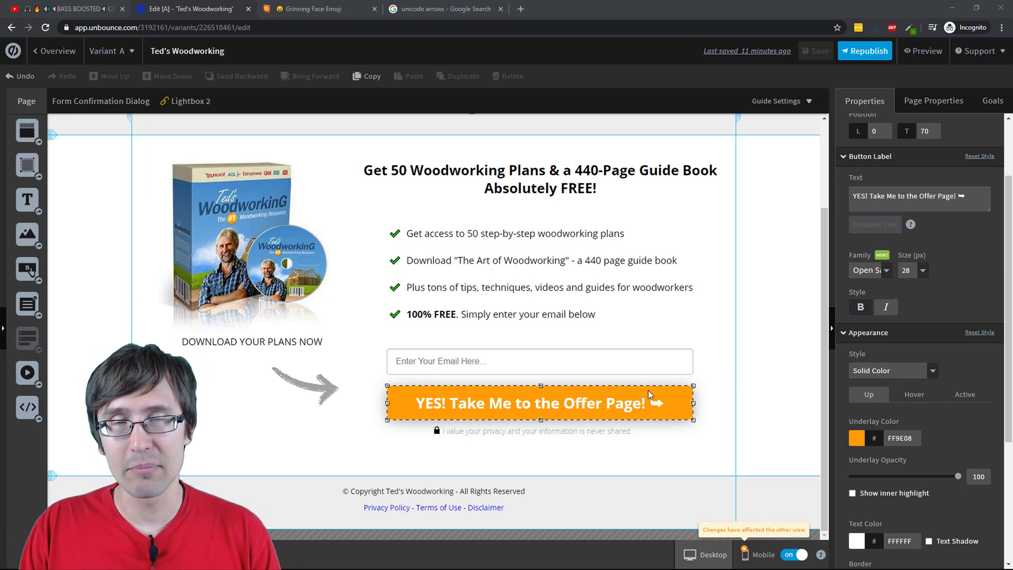
- Cycle through the open tabs and settle on the Grinning Face emoji page
left_click(333, 7)
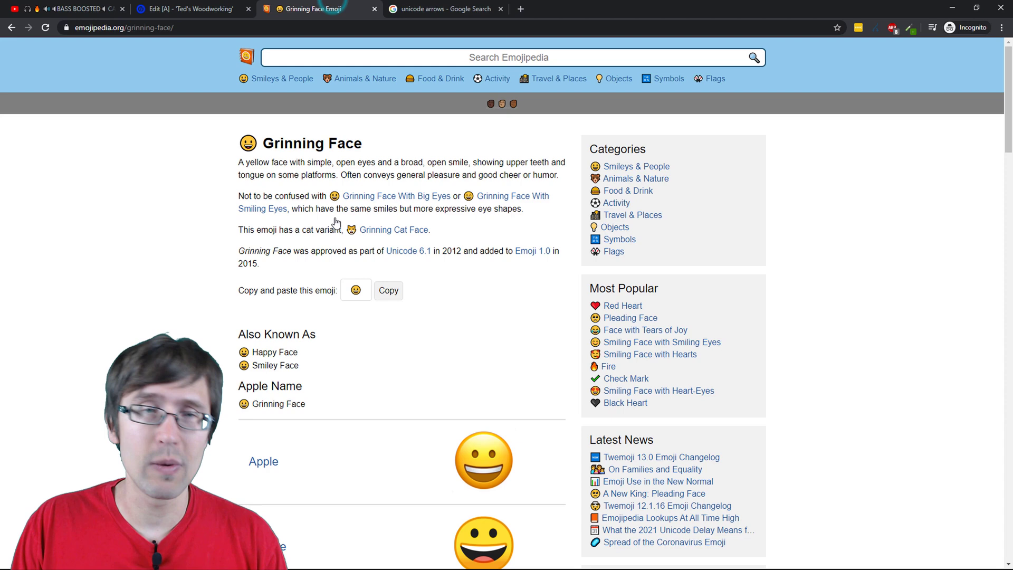
key("ctrl+Tab")
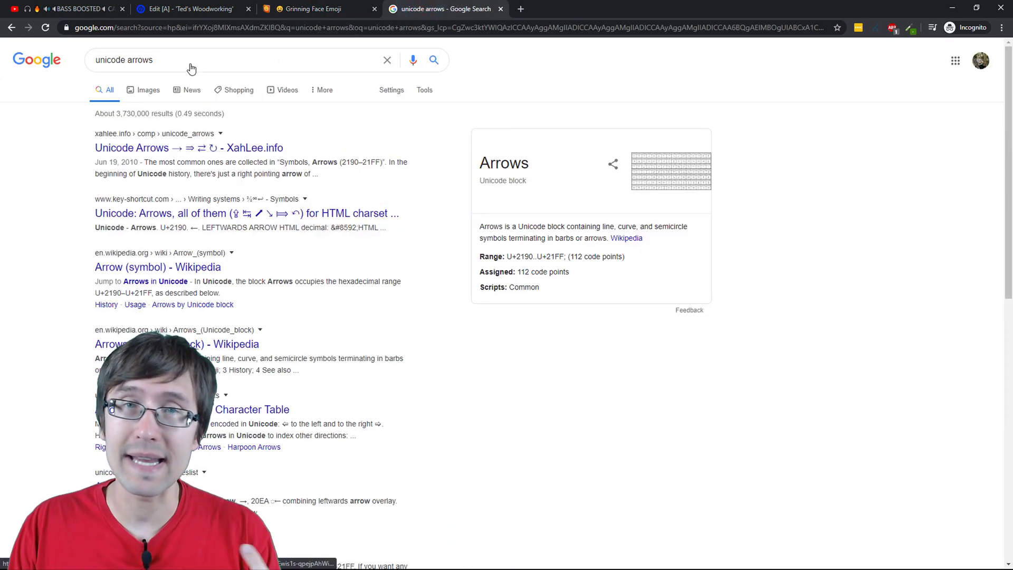
left_click(184, 6)
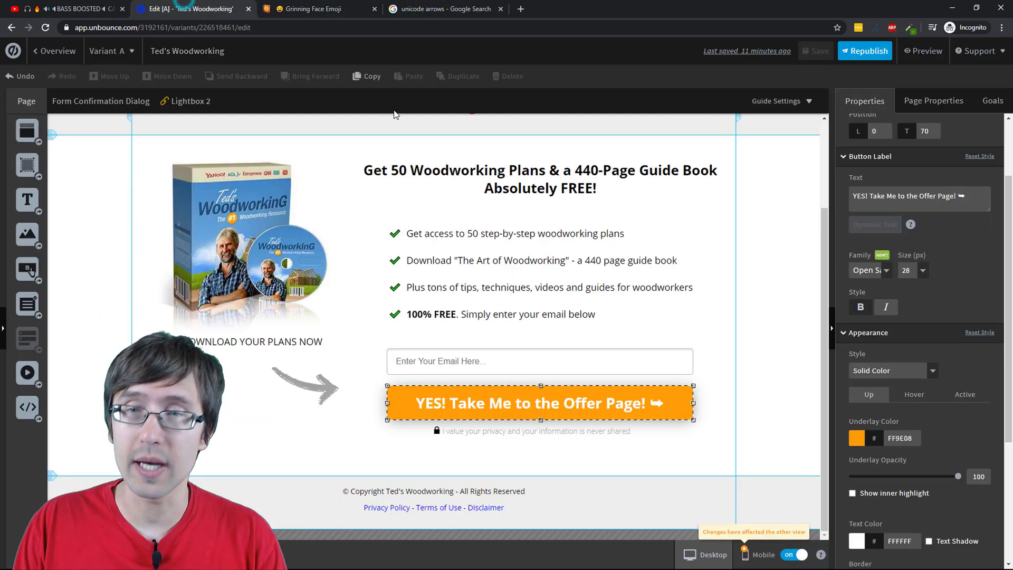
left_click(425, 7)
left_click(317, 8)
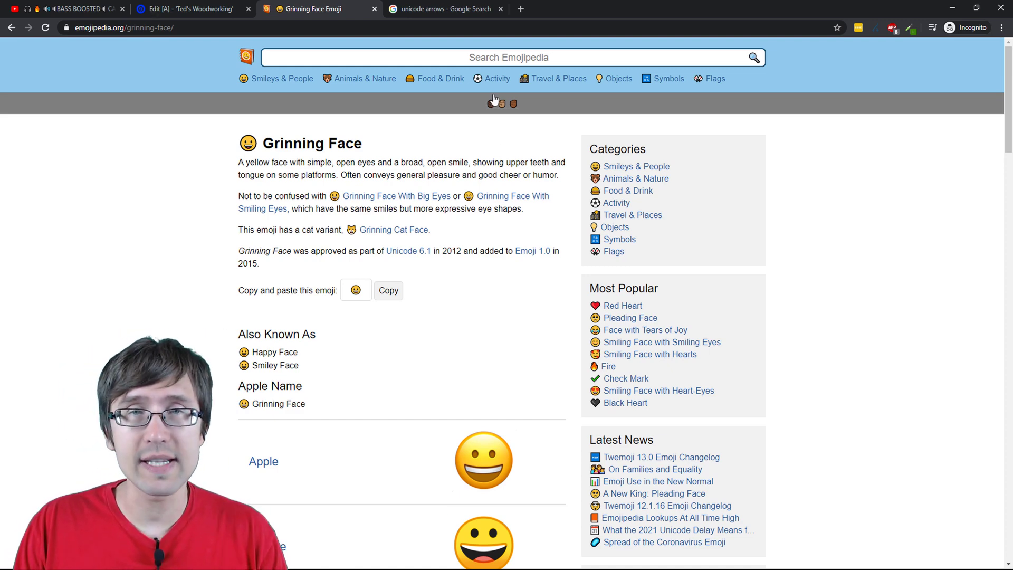
scroll(467, 325, "down", 4)
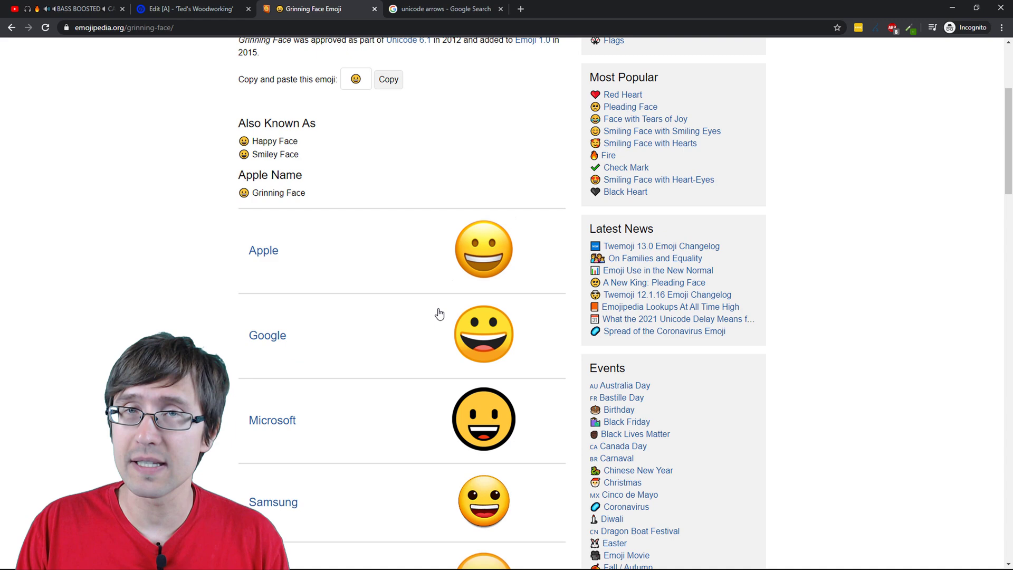
scroll(439, 314, "up", 4)
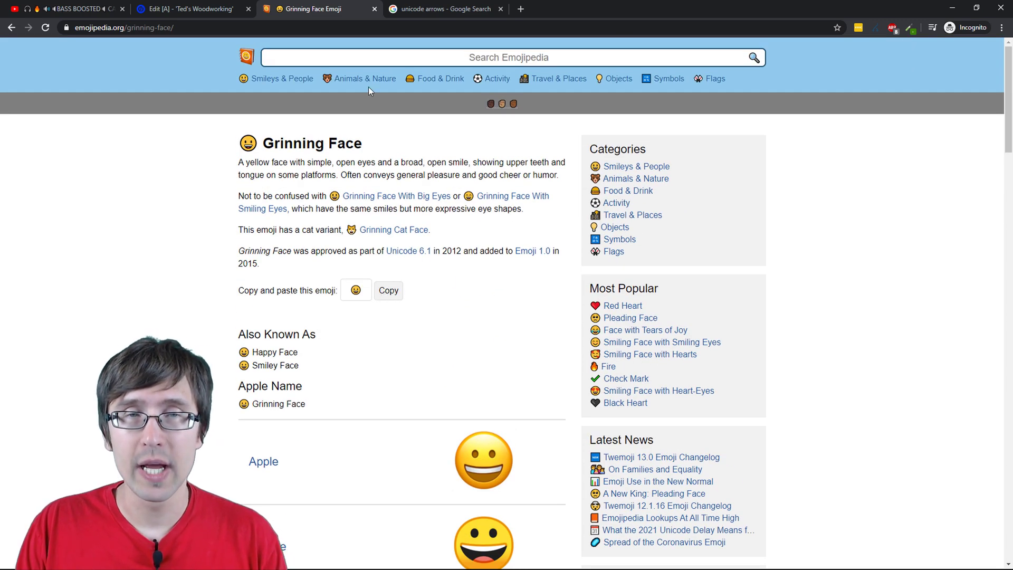
- Search Emojipedia for 'happy person' and open Smiling Face with Smiling Eyes
left_click(384, 60)
type("happy person")
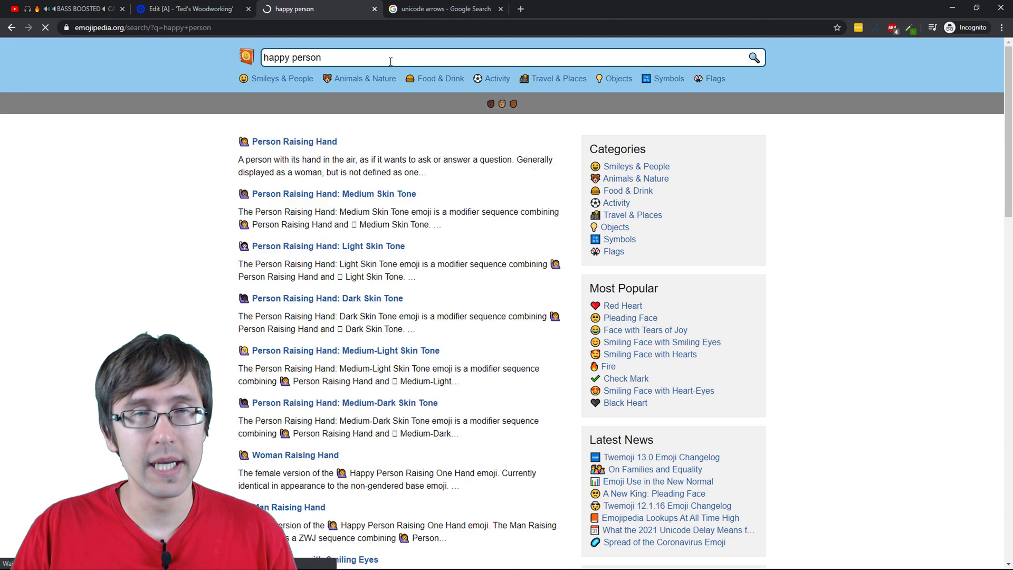
scroll(312, 333, "down", 4)
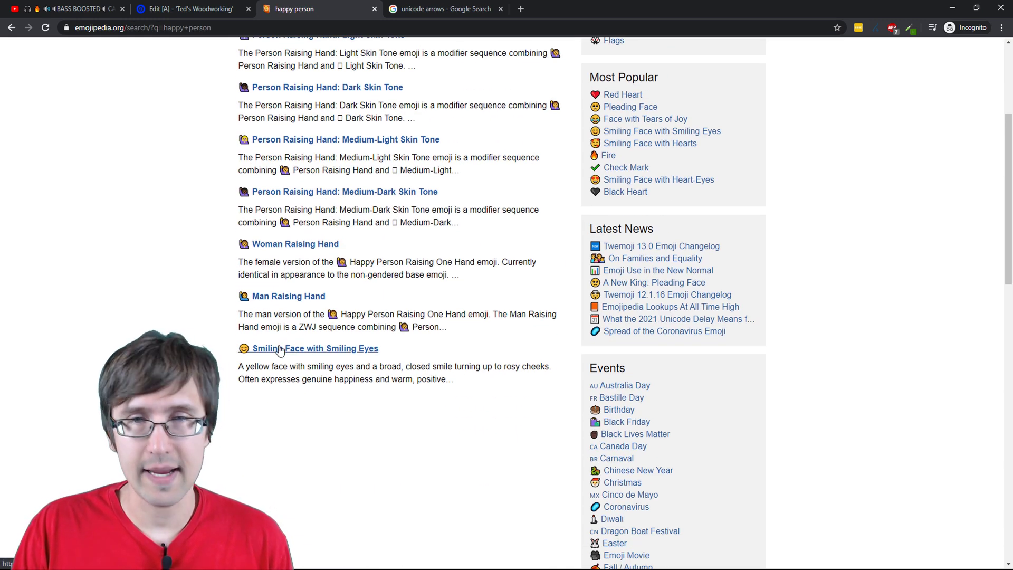
left_click(280, 349)
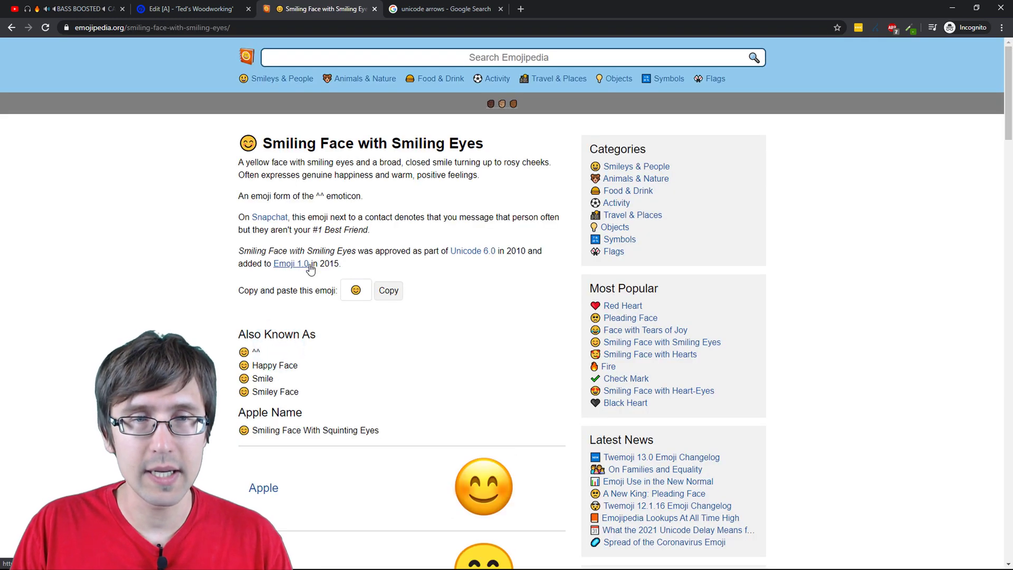
- Paste the smiling-face emoji before 'YES!' in the orange button's label
left_click(190, 9)
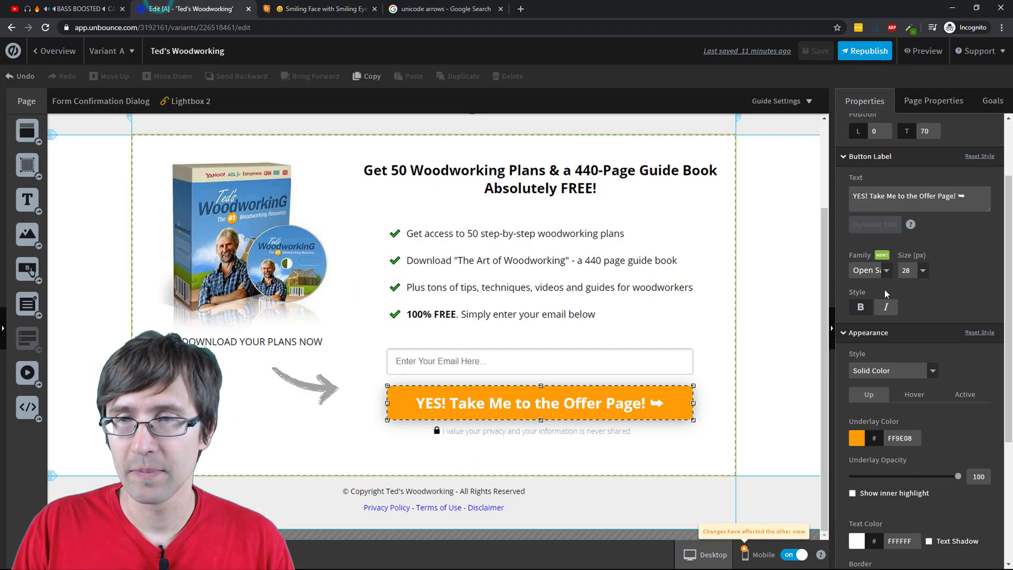
left_click(853, 195)
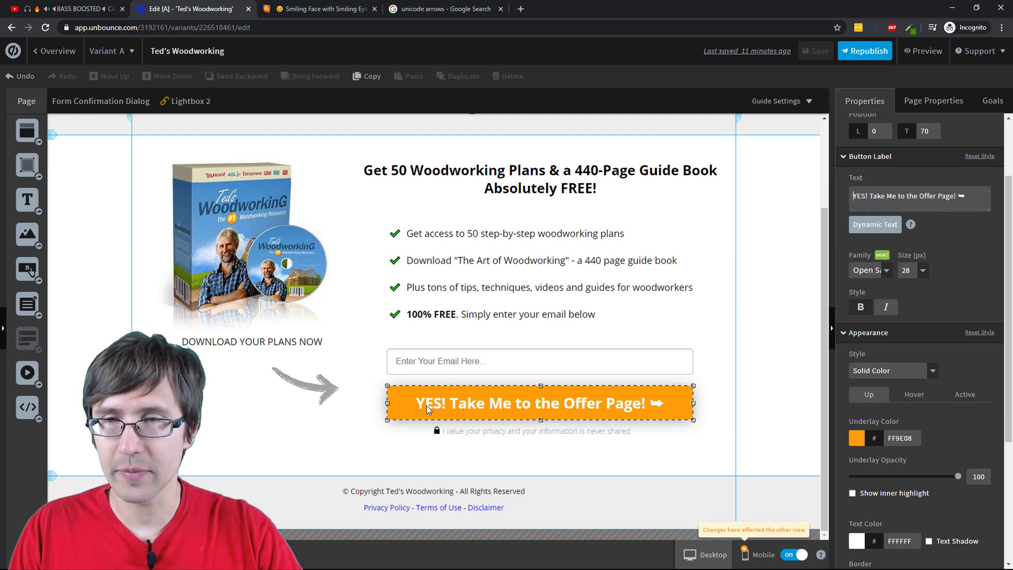
type("😊")
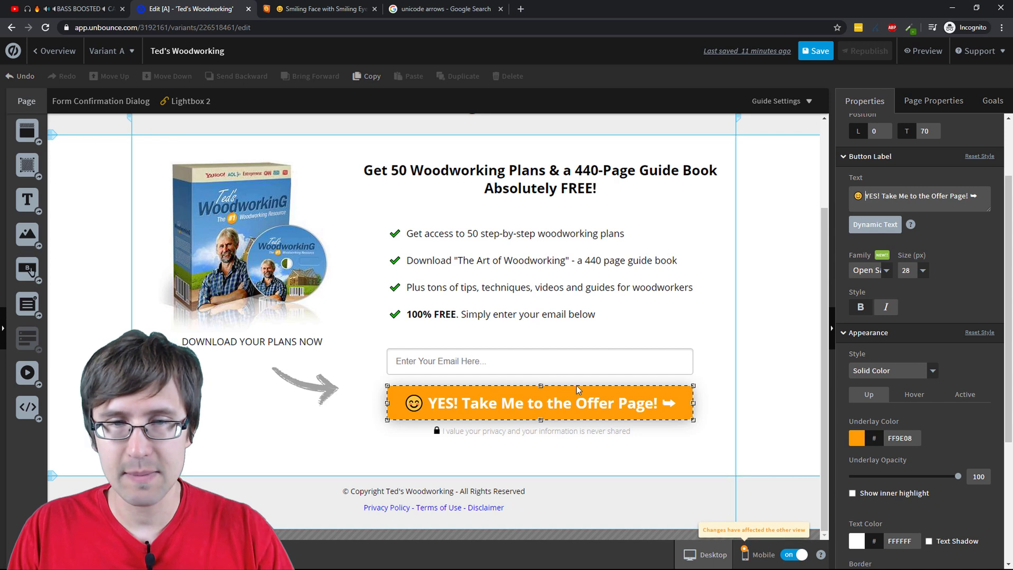
left_click(708, 336)
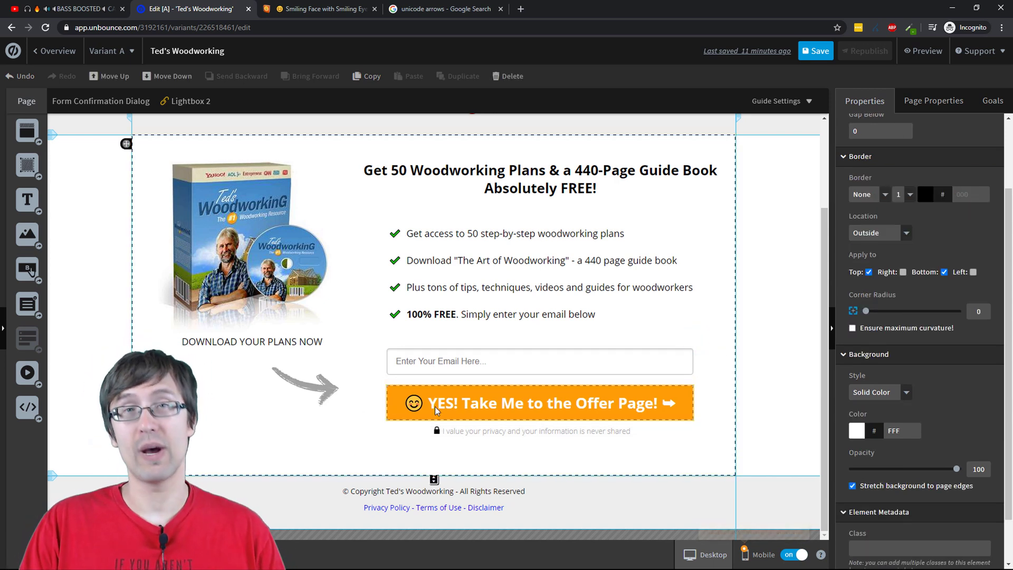
- Save the page, preview it, and return to the editor
left_click(816, 51)
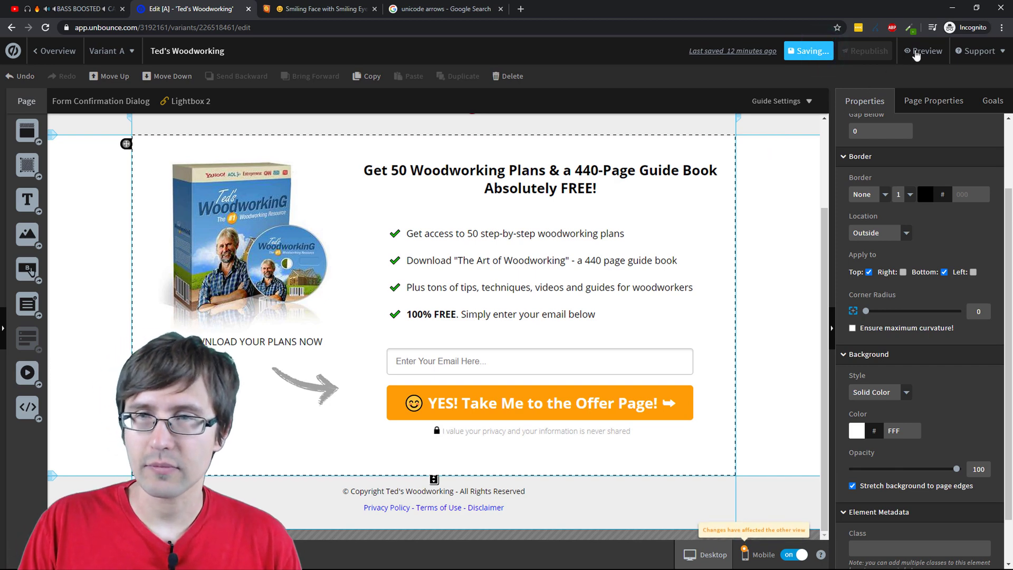
left_click(912, 57)
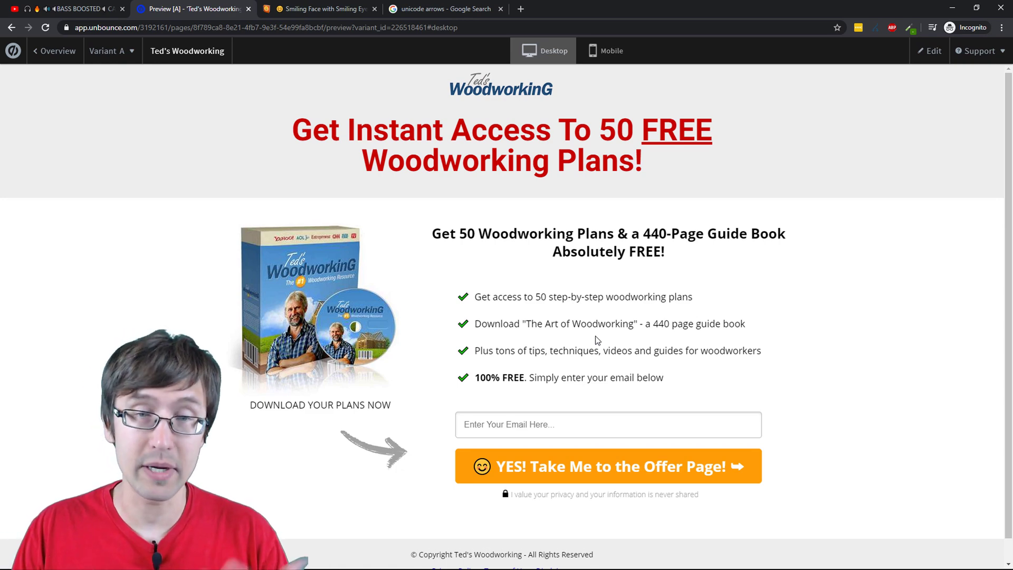
left_click(930, 51)
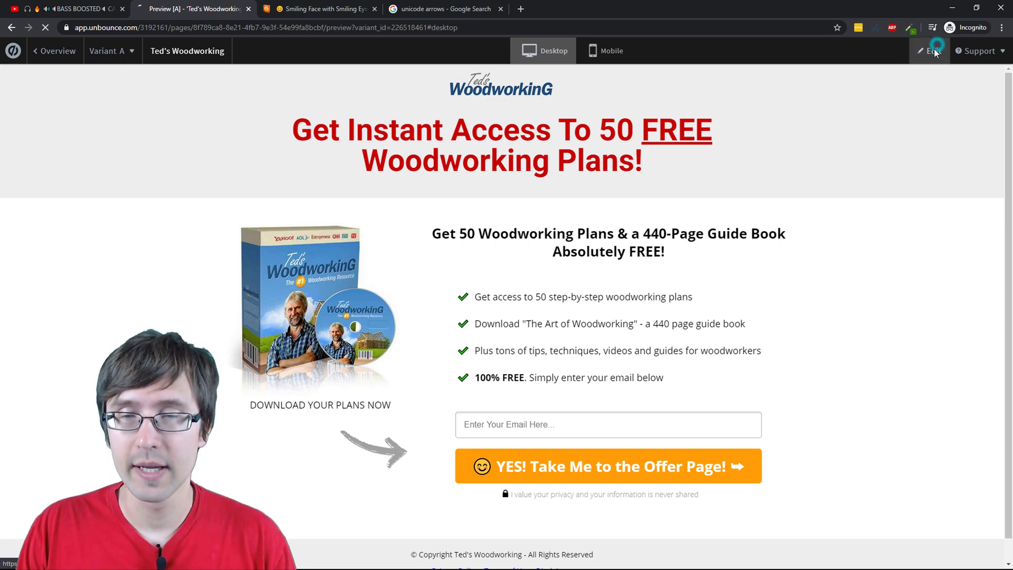
- Search Emojipedia for 'arrow' and open one of the results
left_click(333, 7)
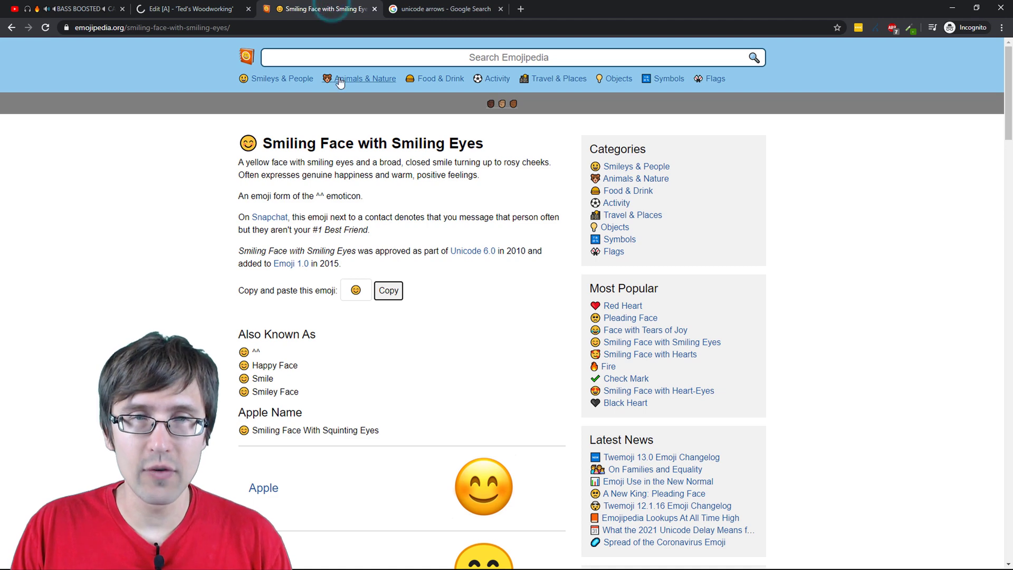
left_click(370, 57)
type("arrow")
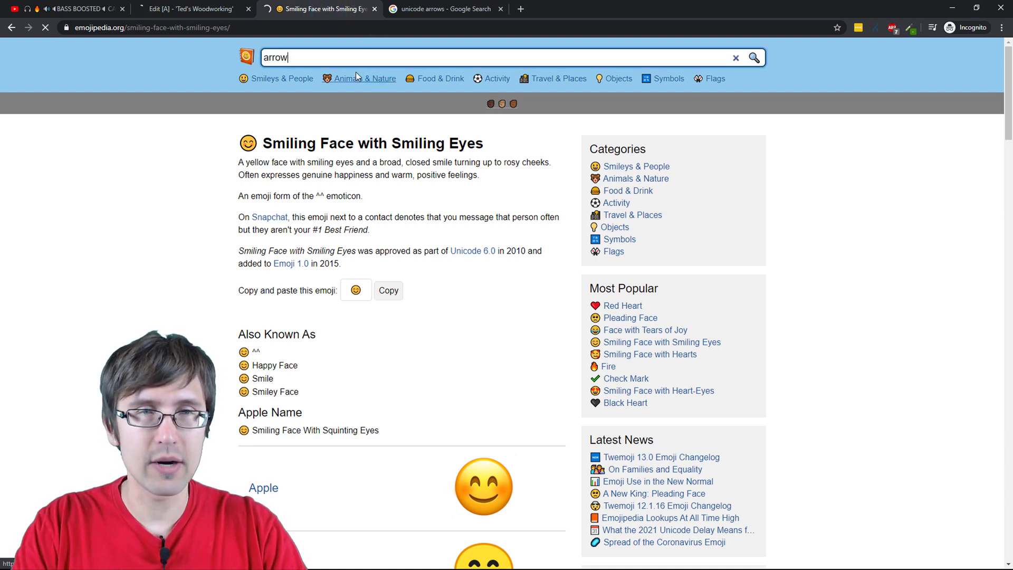
scroll(306, 338, "down", 5)
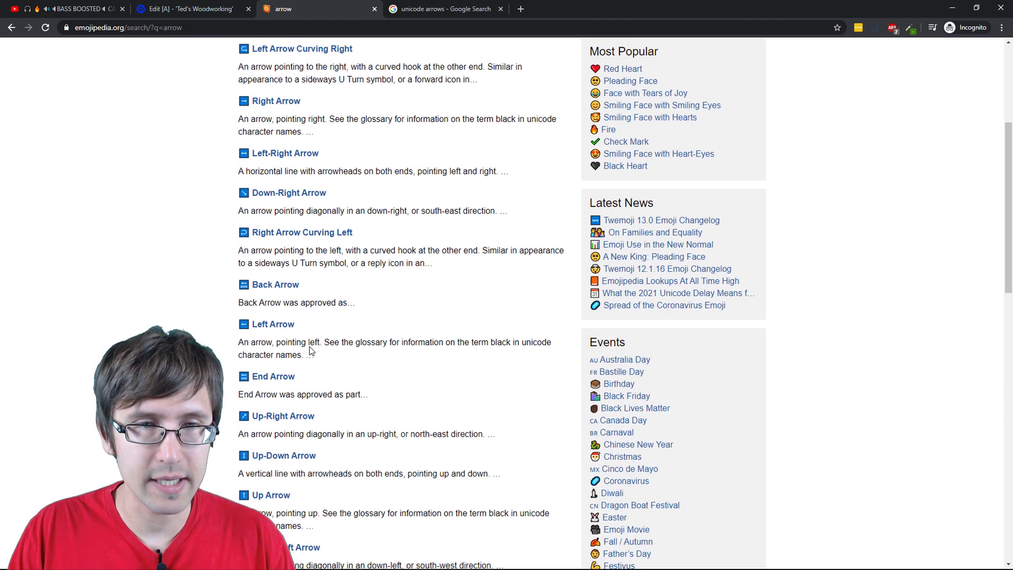
scroll(332, 183, "up", 5)
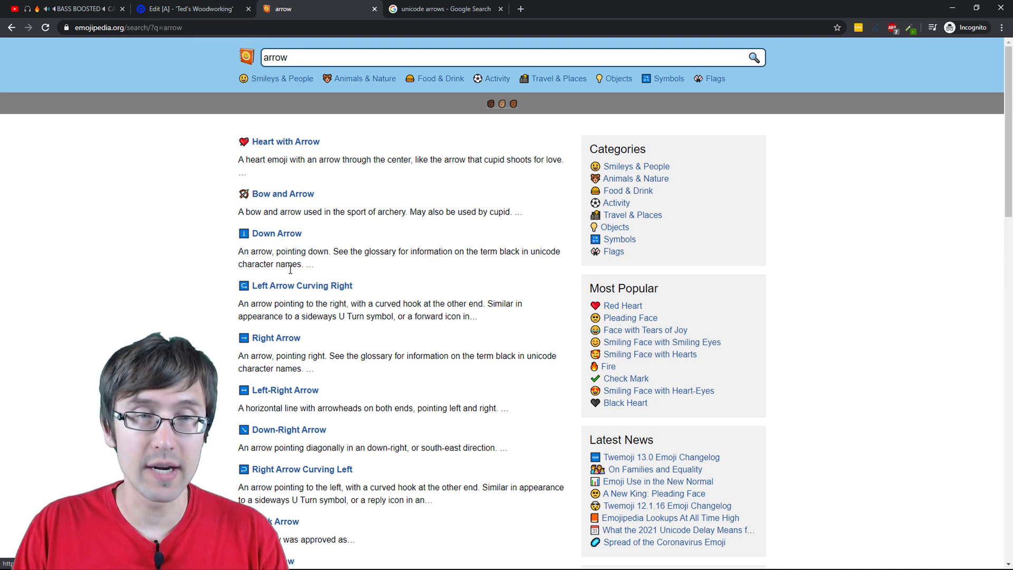
left_click(283, 317)
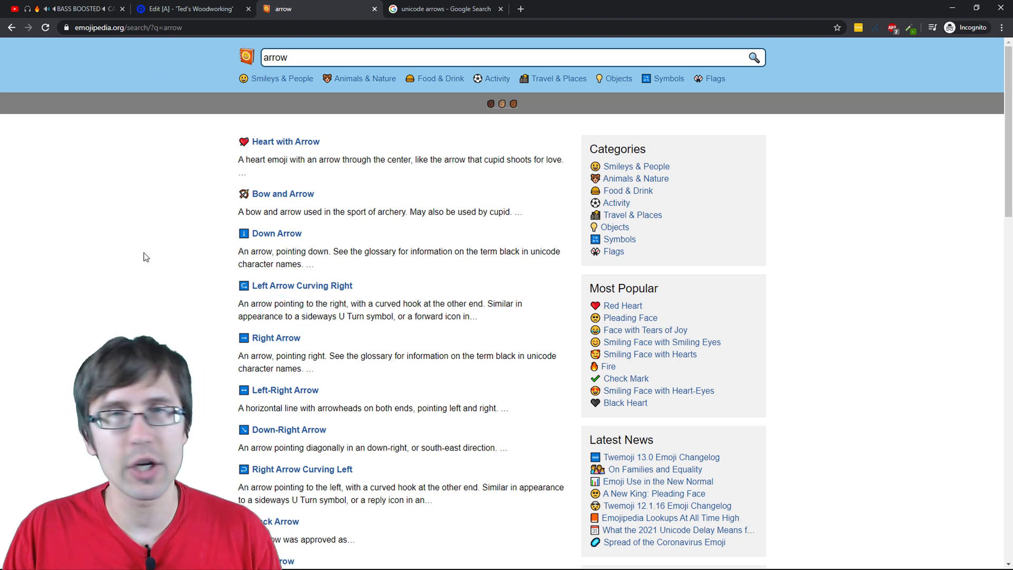
- Compare the Unbounce editor with the arrow search results across tabs
left_click(241, 3)
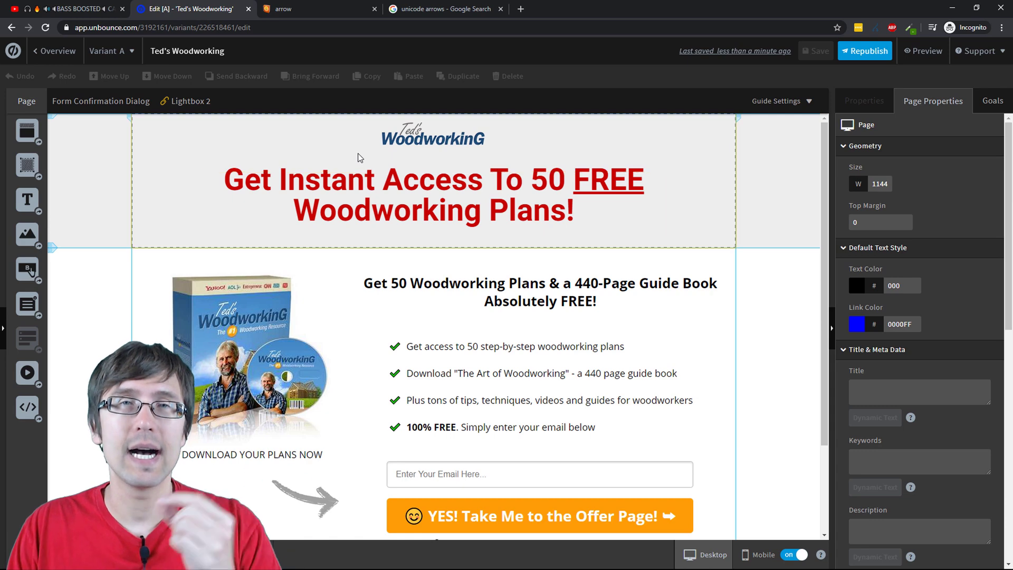
left_click(283, 9)
scroll(329, 315, "down", 2)
scroll(329, 315, "down", 8)
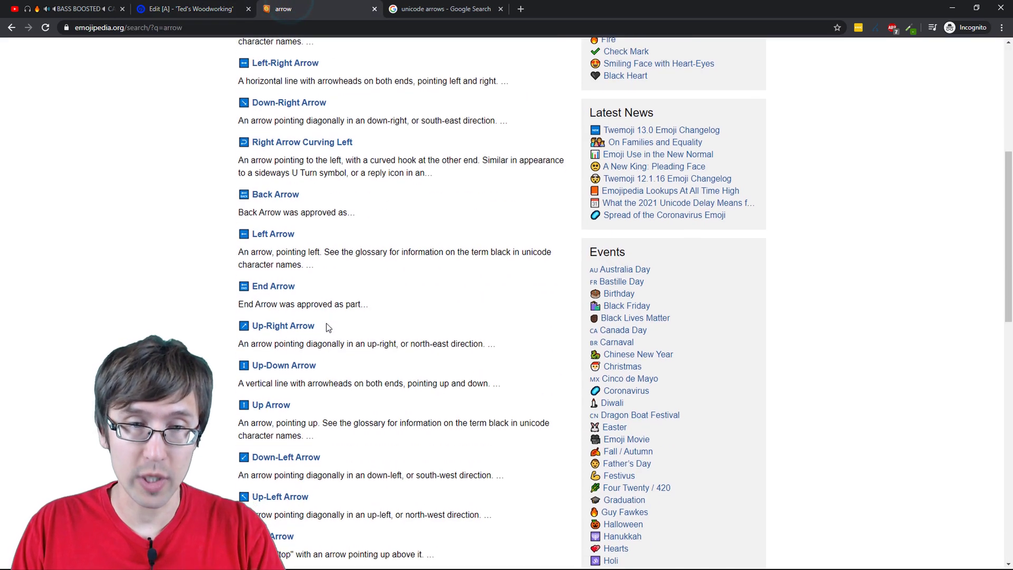
left_click(190, 8)
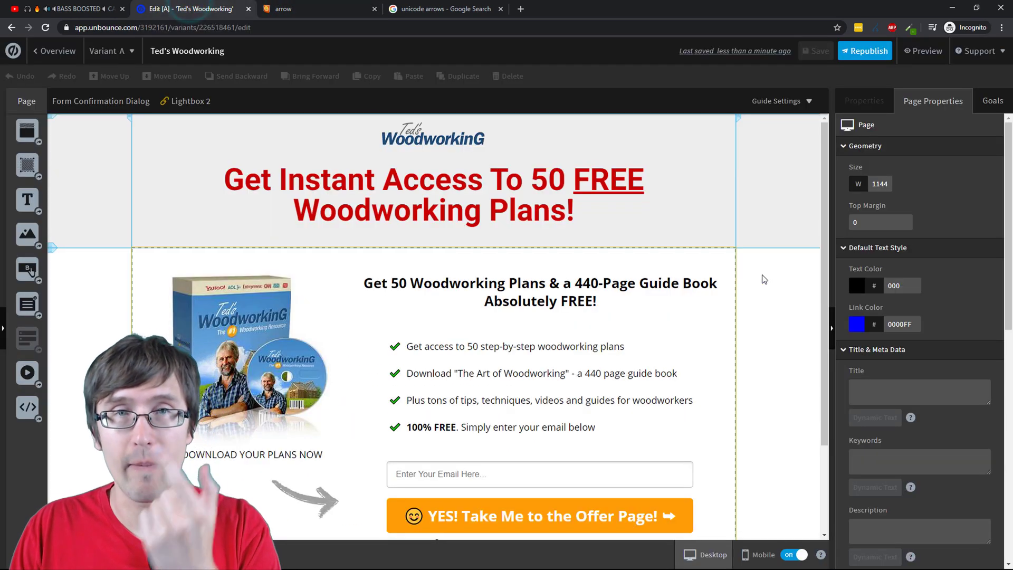
scroll(494, 353, "down", 1)
scroll(495, 352, "down", 2)
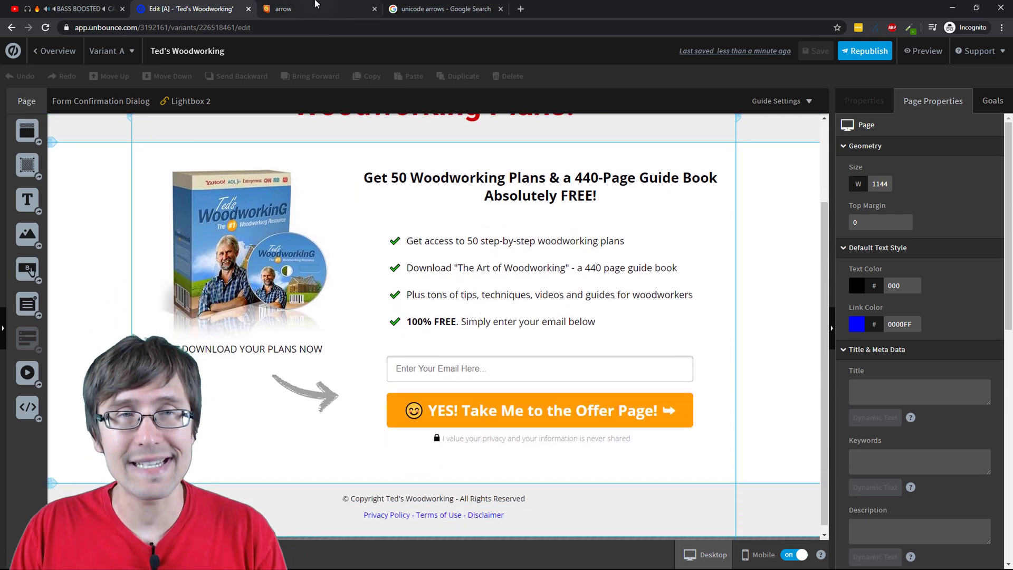
left_click(311, 8)
scroll(319, 63, "up", 10)
- Replace the search term with 'hand' and browse the hand emoji results
double_click(322, 58)
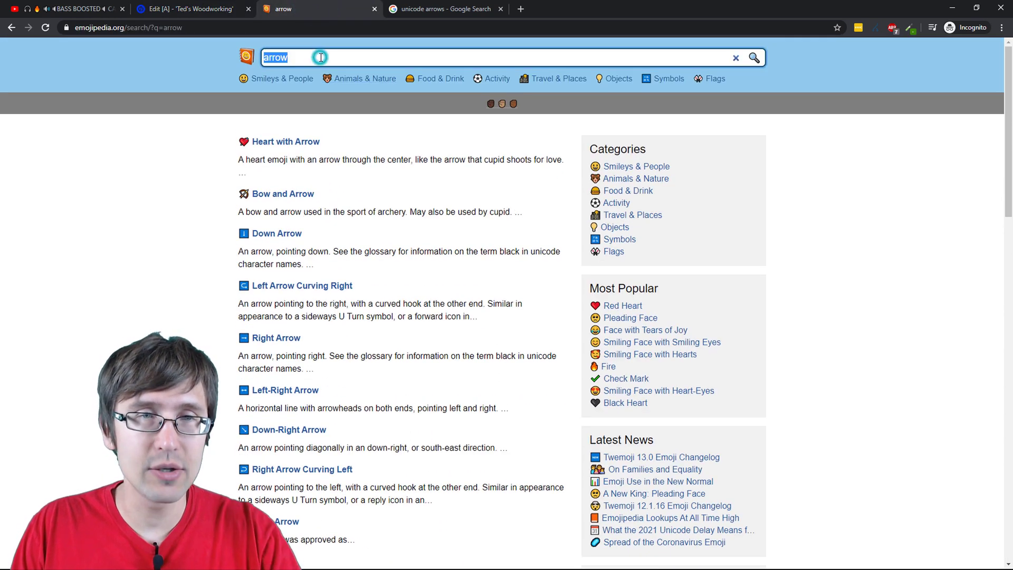
type("hand")
key("Return")
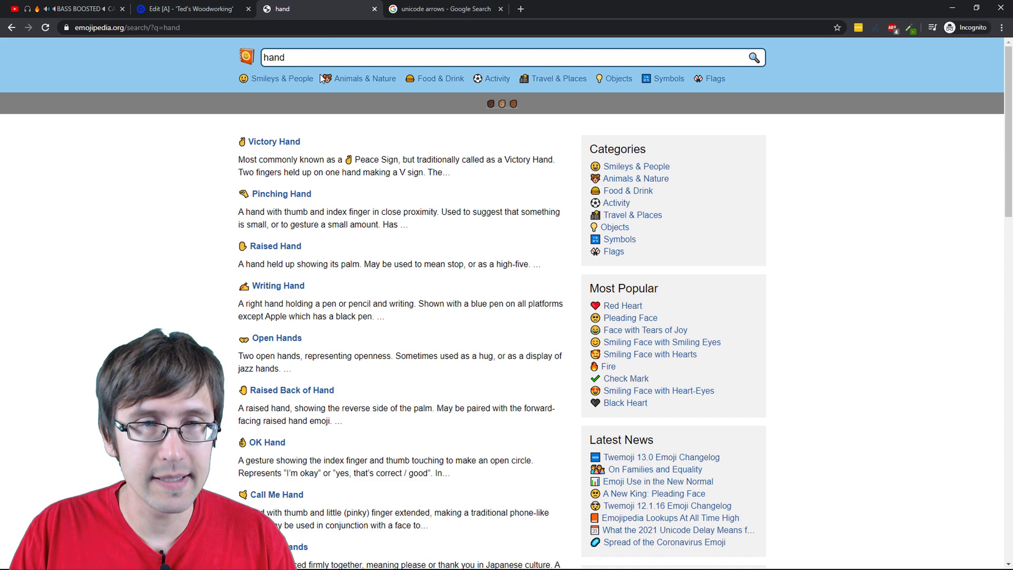
scroll(412, 302, "down", 6)
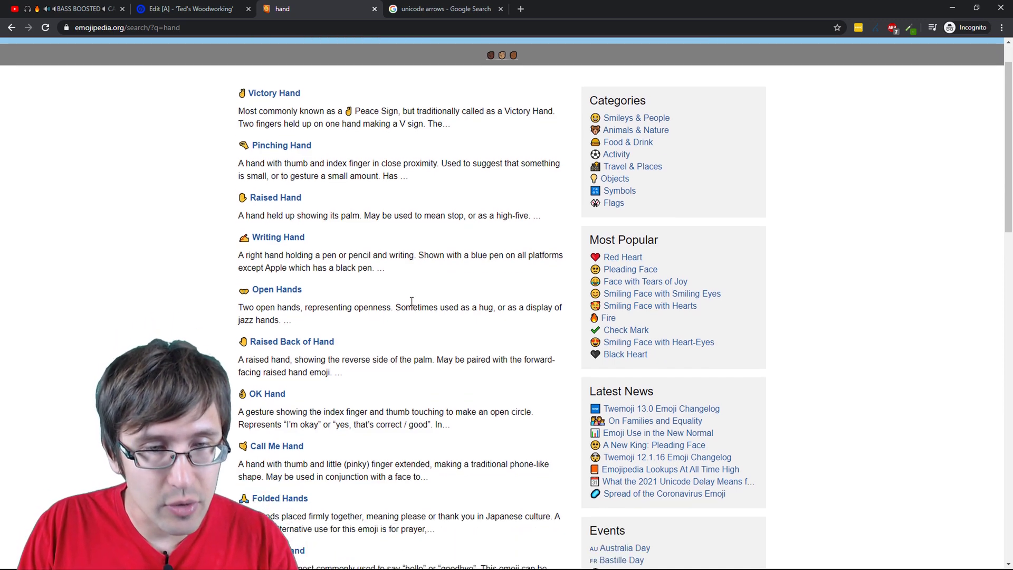
scroll(385, 333, "down", 4)
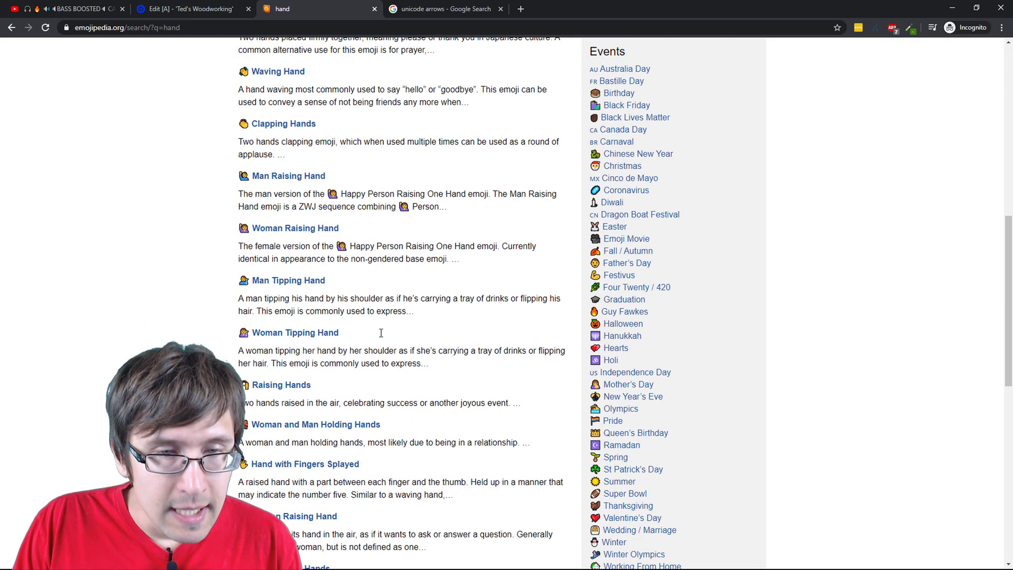
scroll(377, 340, "up", 9)
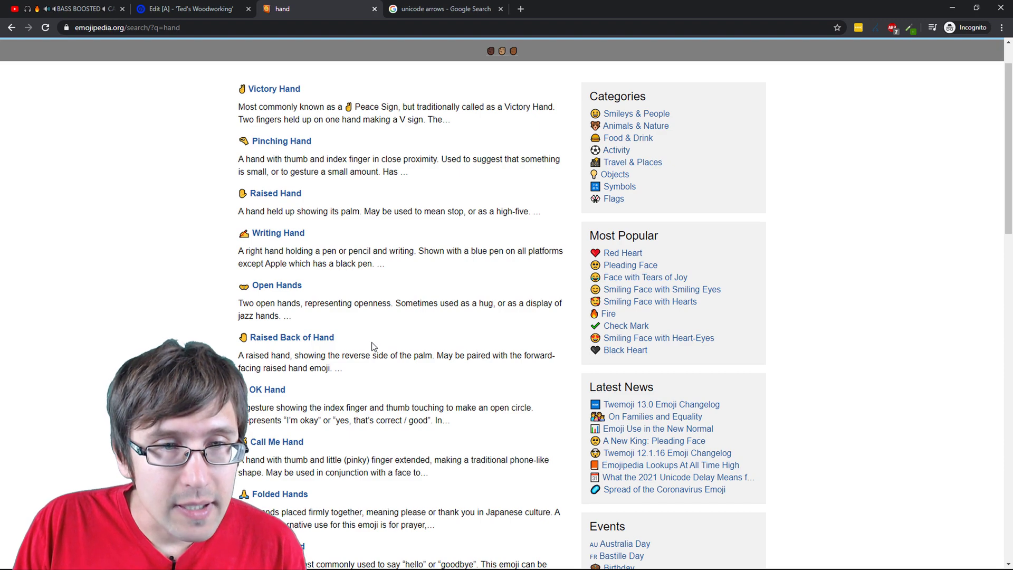
scroll(372, 345, "down", 13)
scroll(359, 351, "up", 6)
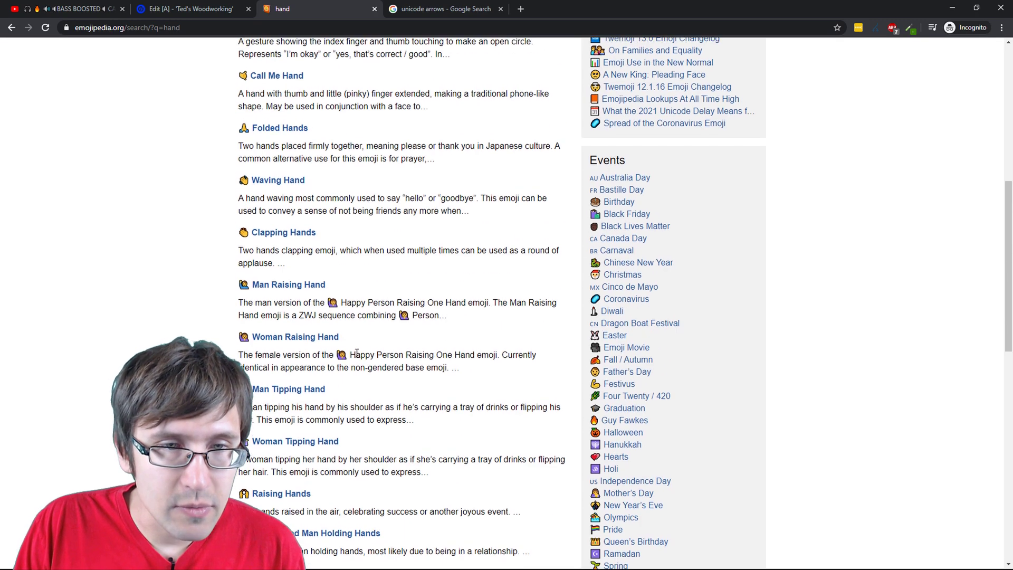
scroll(357, 353, "up", 6)
scroll(357, 353, "up", 2)
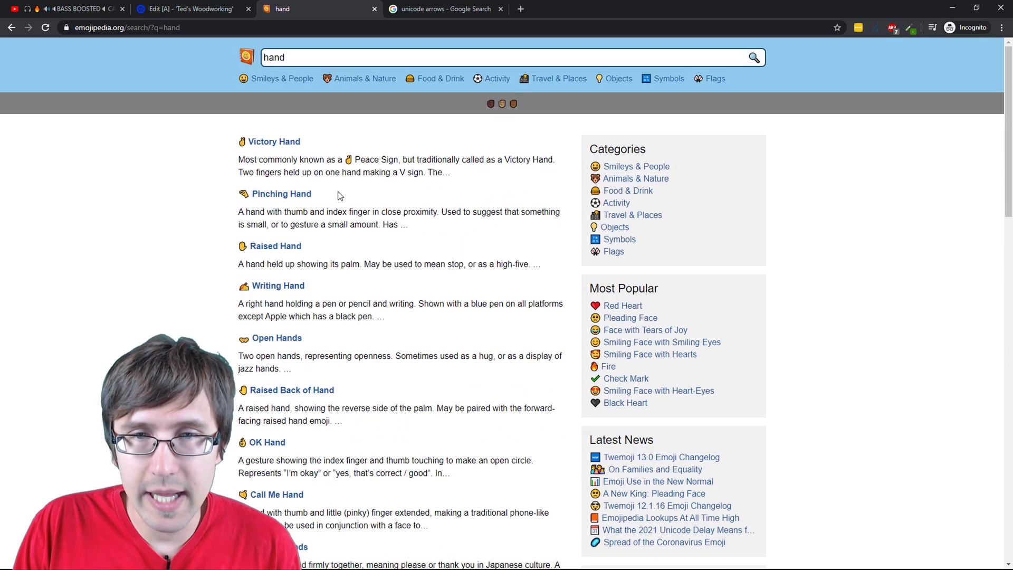
- Search 'hand points', copy Backhand Index Pointing Right, and select Unbounce's orange button
left_click(305, 59)
type("poi")
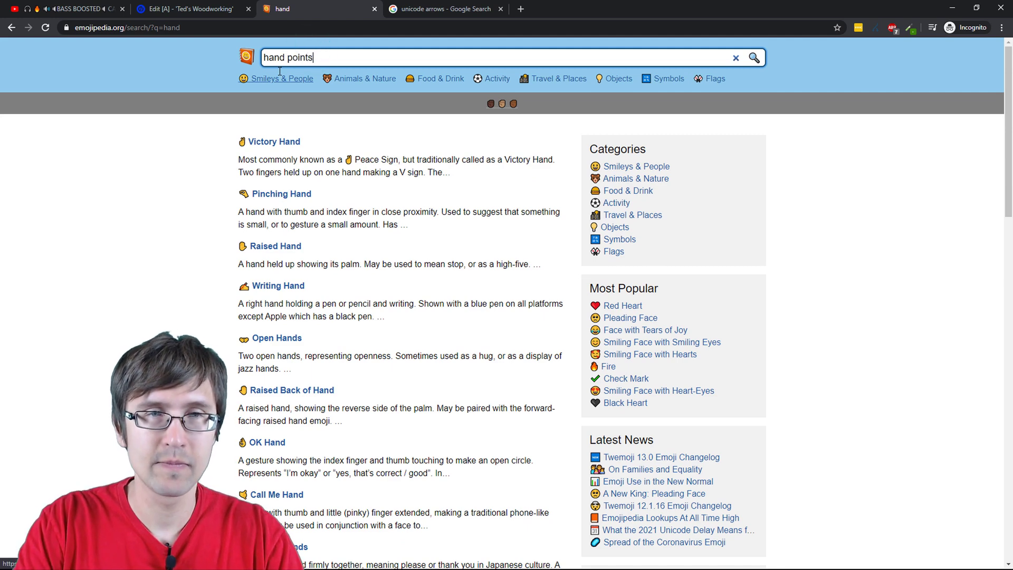
type("nts")
key("Return")
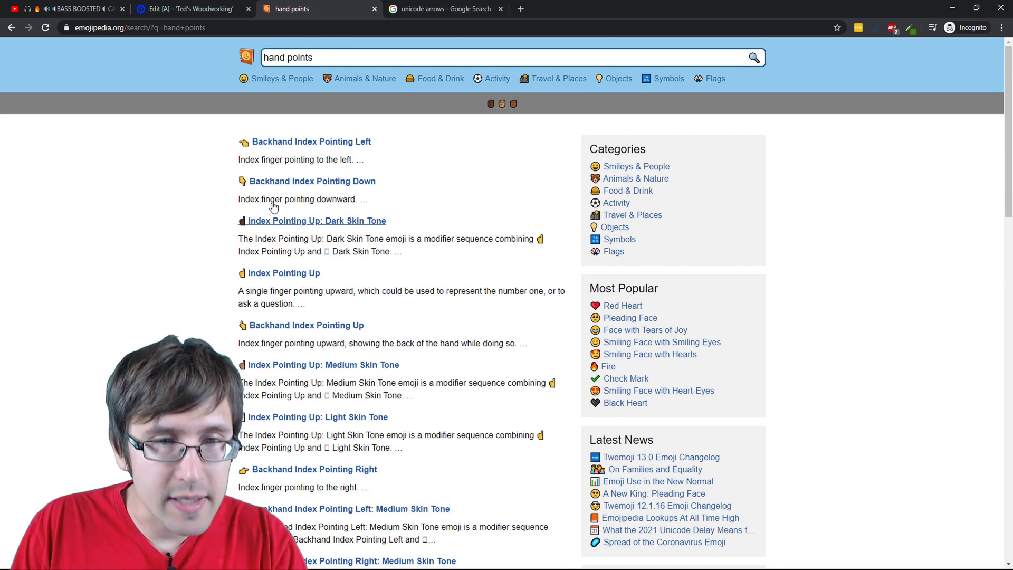
left_click(301, 471)
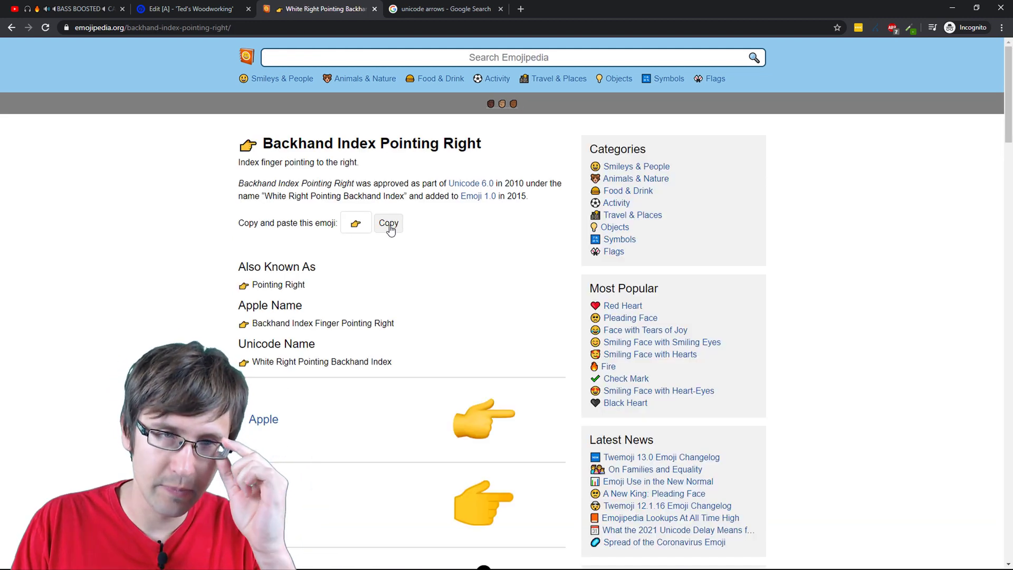
left_click(388, 224)
left_click(203, 9)
left_click(495, 409)
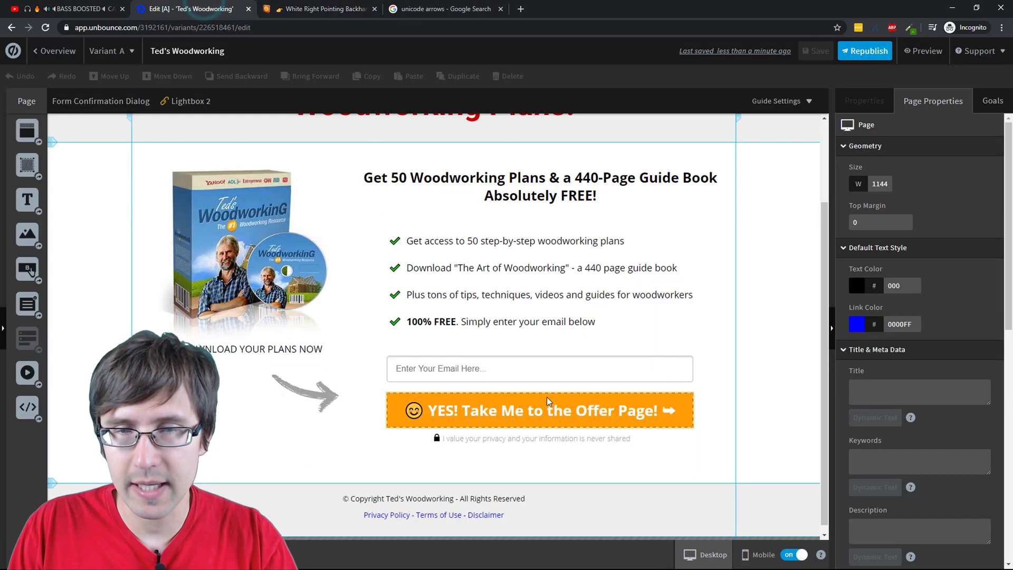
- Replace the leading smiley in the button label with the pointing-hand emoji
left_click(861, 288)
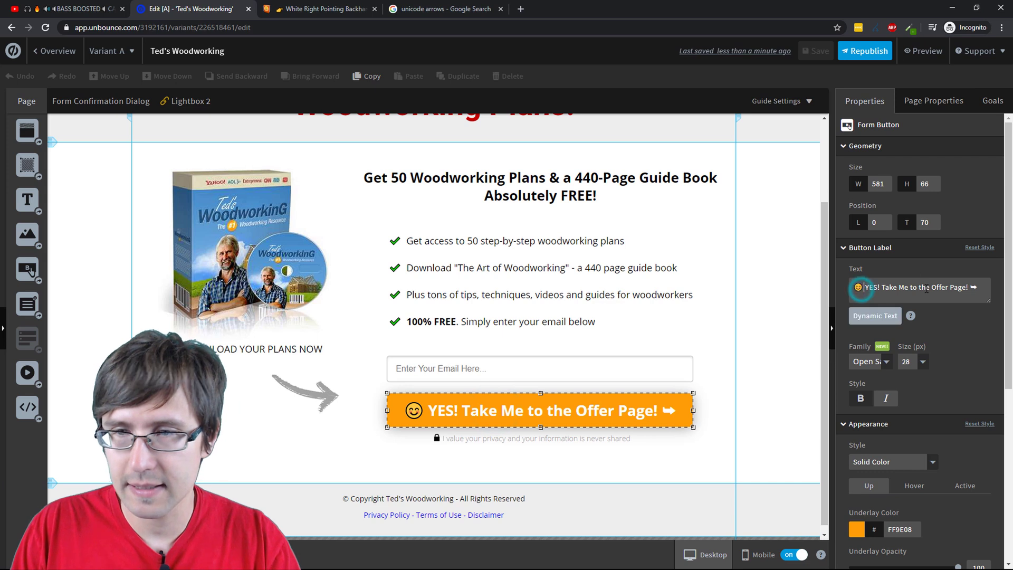
key("BackSpace")
key("ctrl+v")
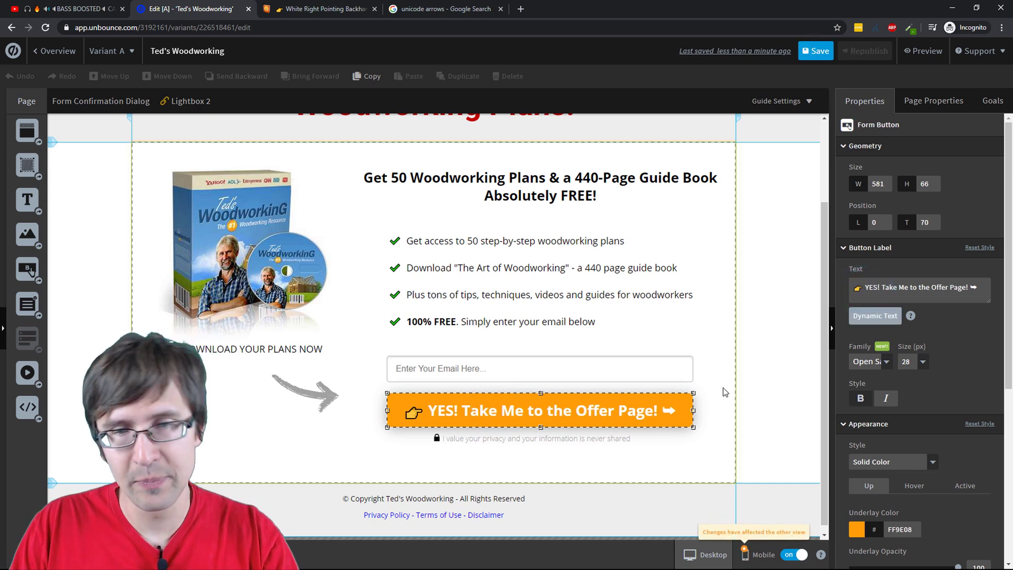
left_click(967, 336)
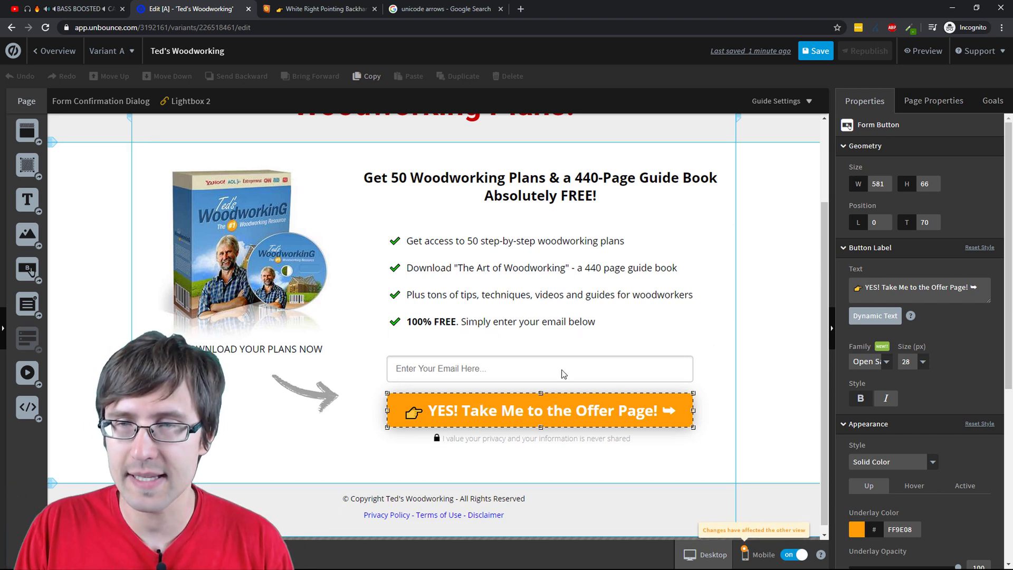
- Delete the hand emoji so the label starts with 'YES!' again
left_click(859, 278)
double_click(984, 289)
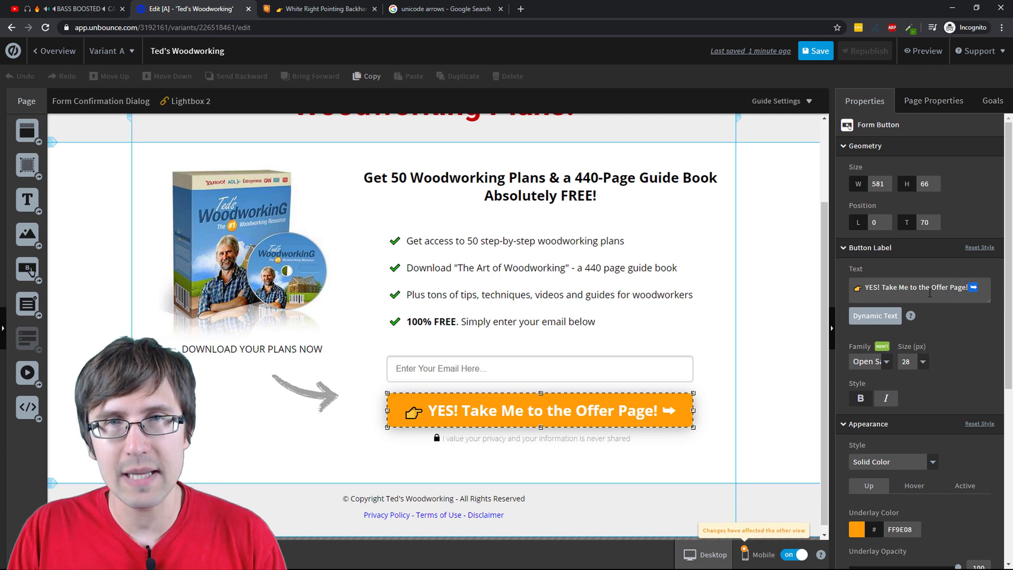
left_click(866, 292)
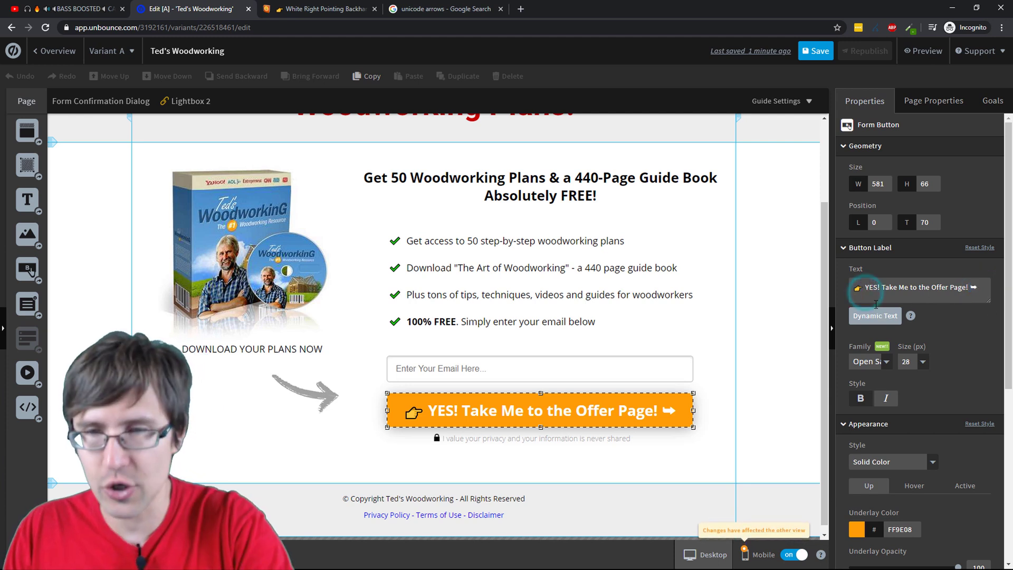
key("BackSpace")
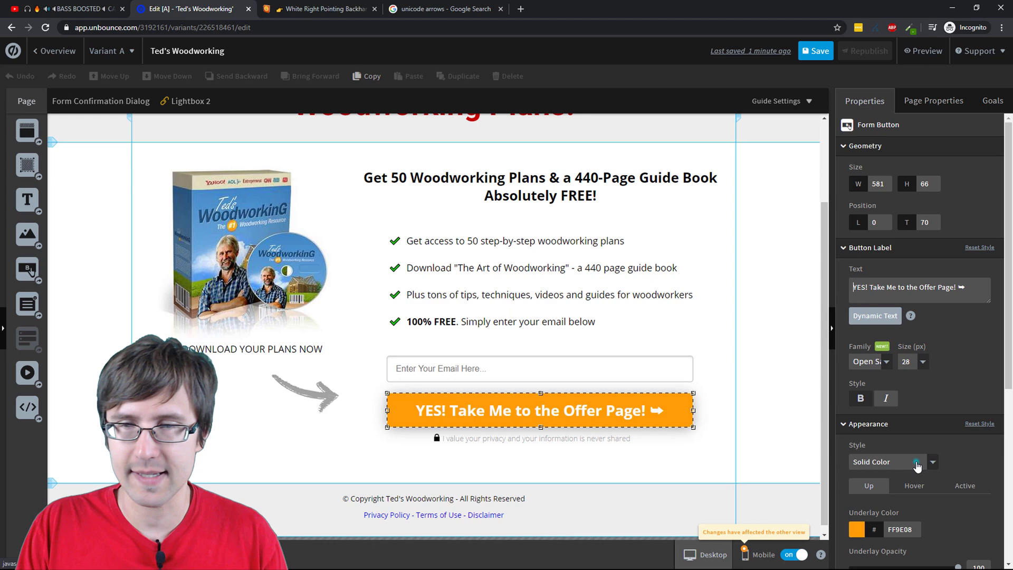
left_click(917, 464)
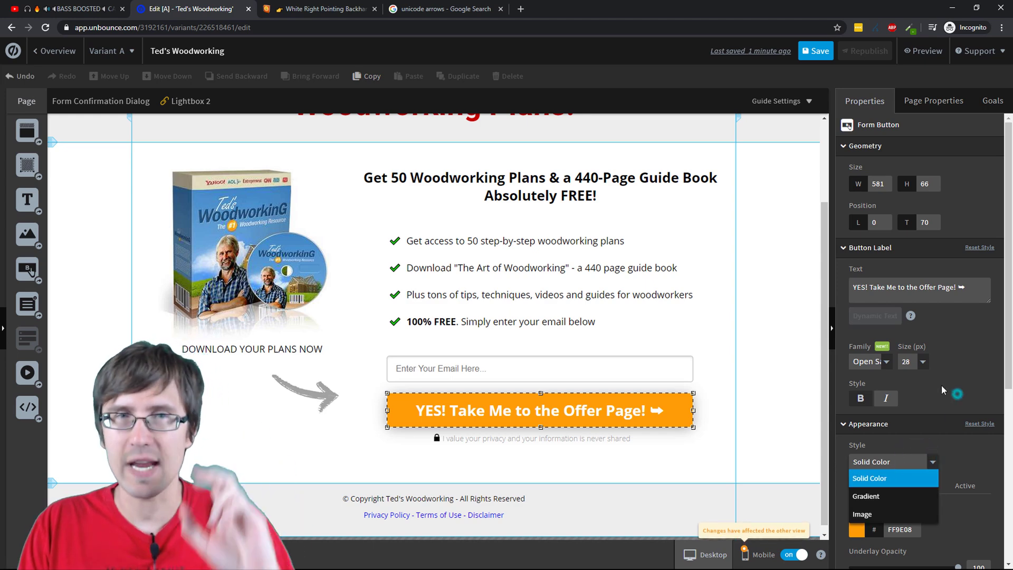
- Open the XahLee.info Unicode Arrows result from the 'unicode arrows' Google results in a new tab
left_click(446, 9)
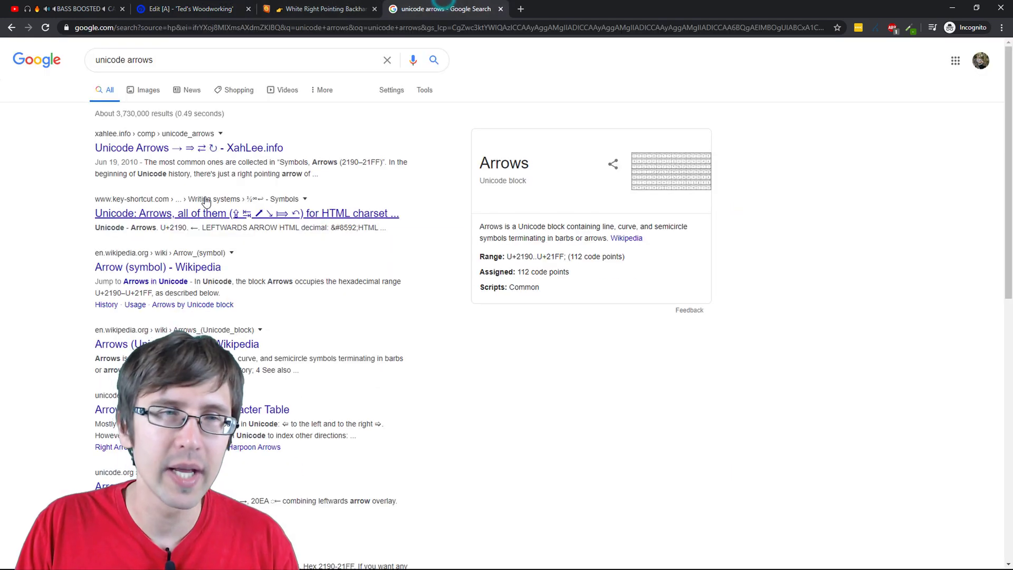
right_click(217, 151)
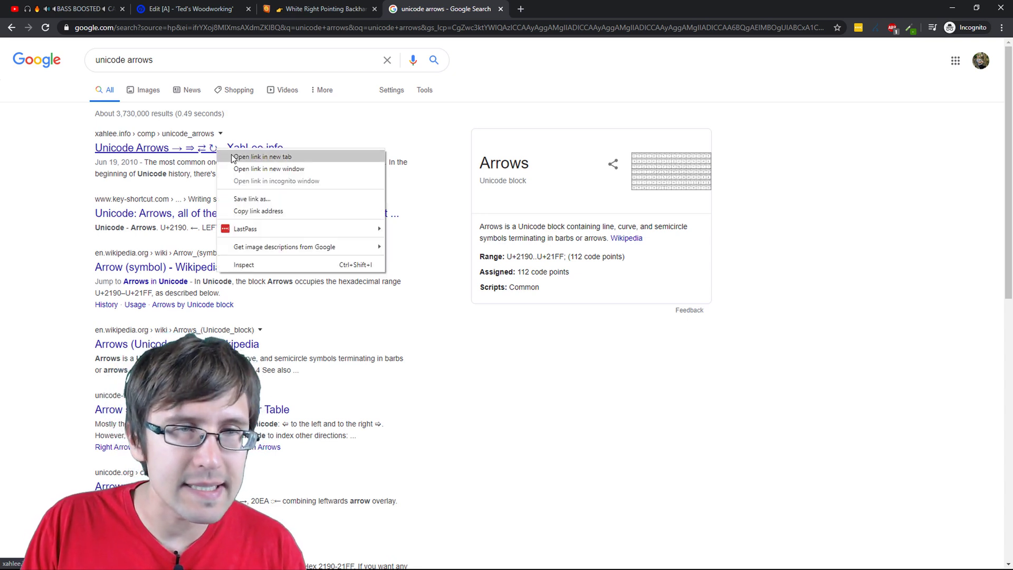
left_click(233, 157)
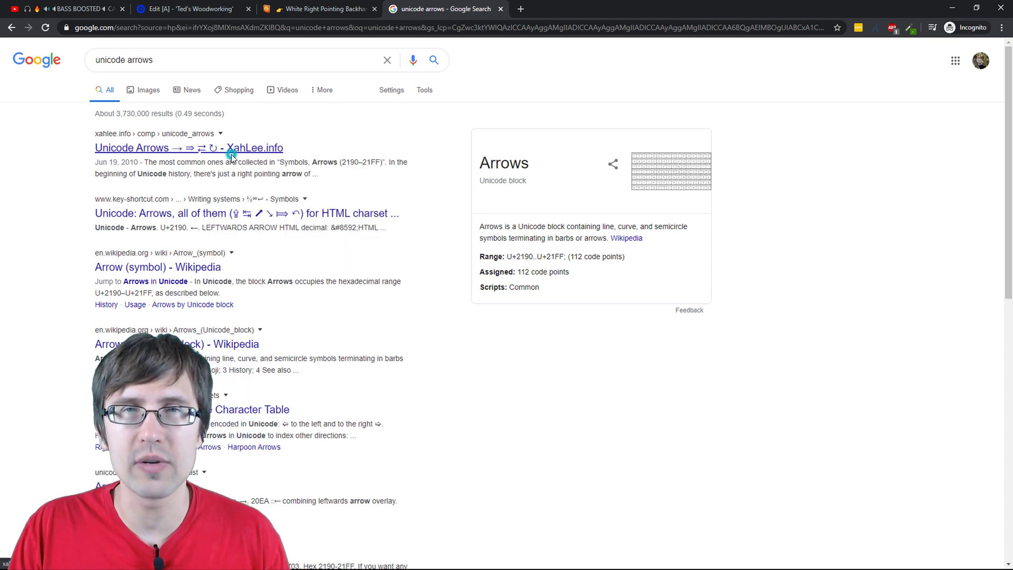
- Scroll through the Unicode Arrows page's arrow groups
left_click(589, 6)
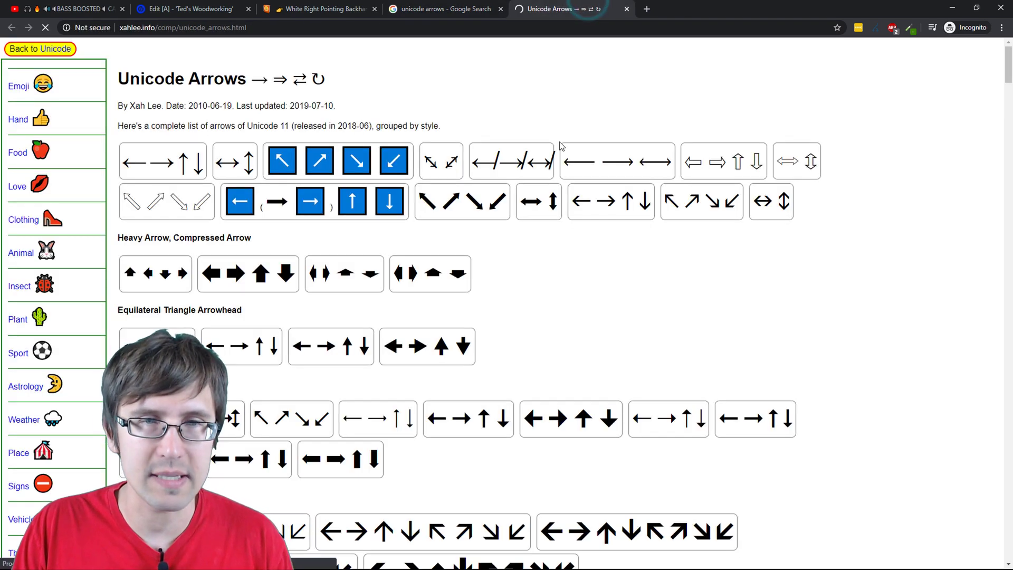
scroll(342, 302, "down", 4)
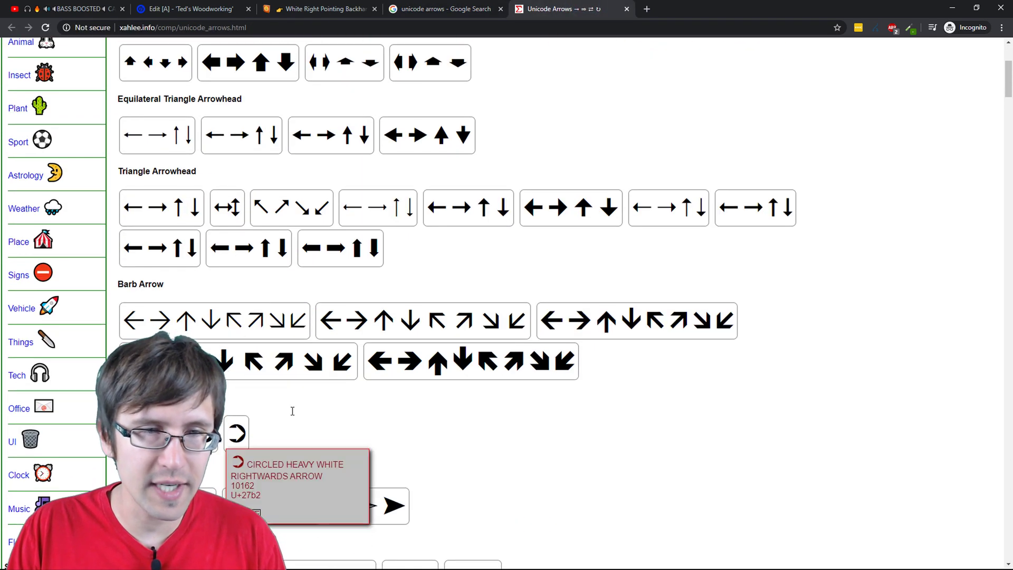
scroll(346, 417, "down", 2)
mouse_move(233, 331)
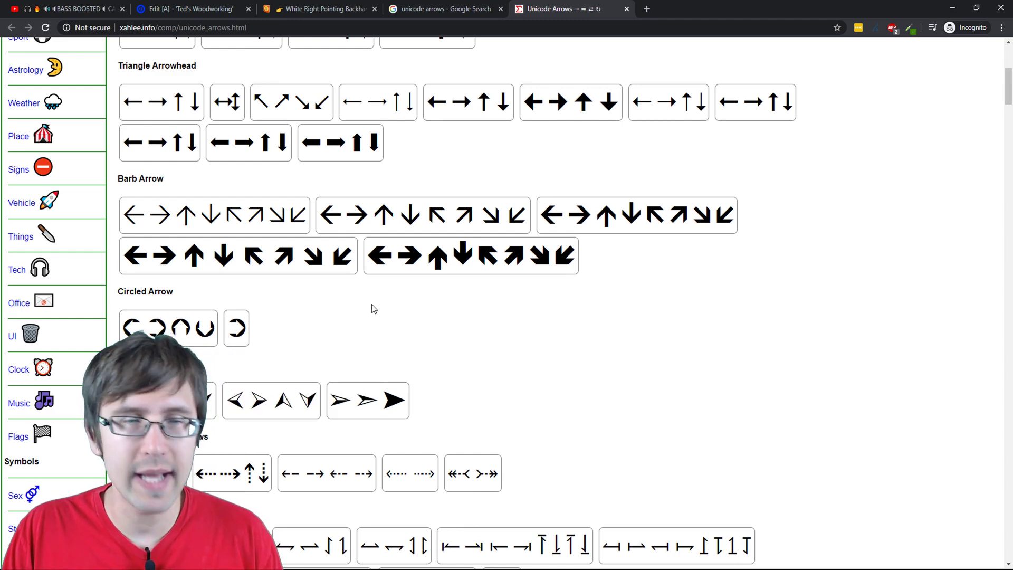
scroll(359, 301, "down", 7)
scroll(475, 311, "down", 4)
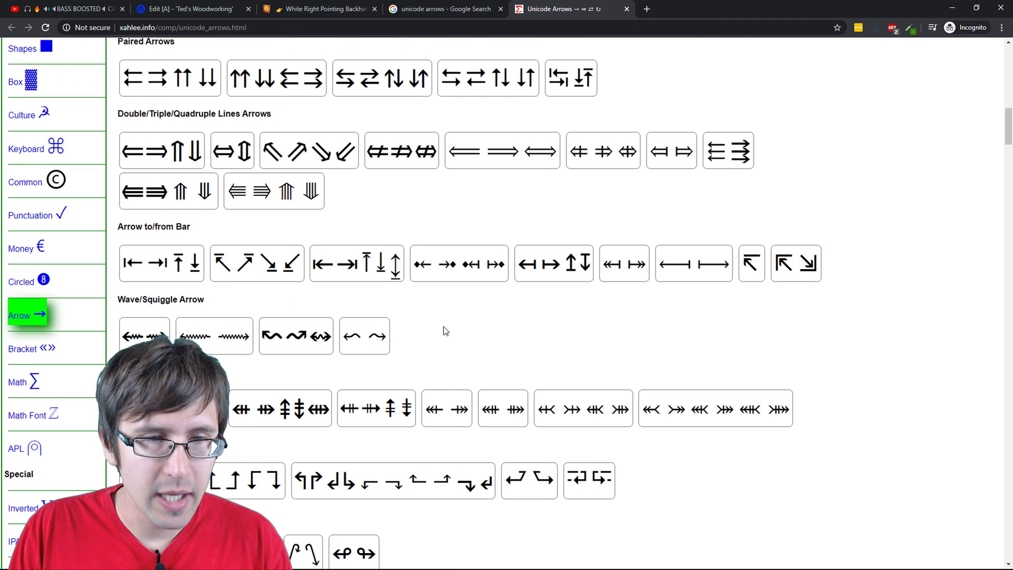
scroll(364, 358, "down", 4)
scroll(378, 419, "up", 1)
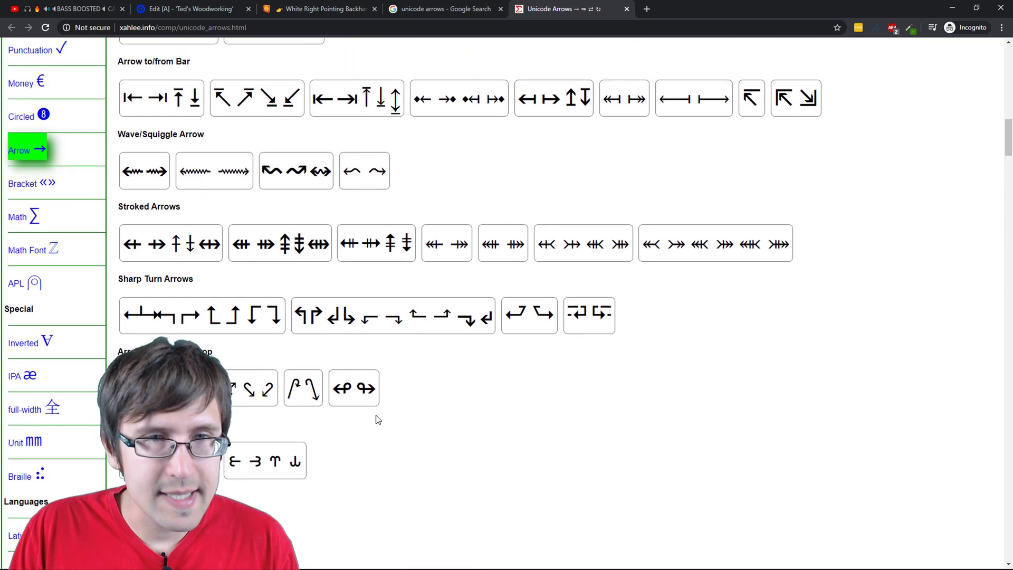
scroll(401, 358, "down", 5)
scroll(385, 417, "down", 6)
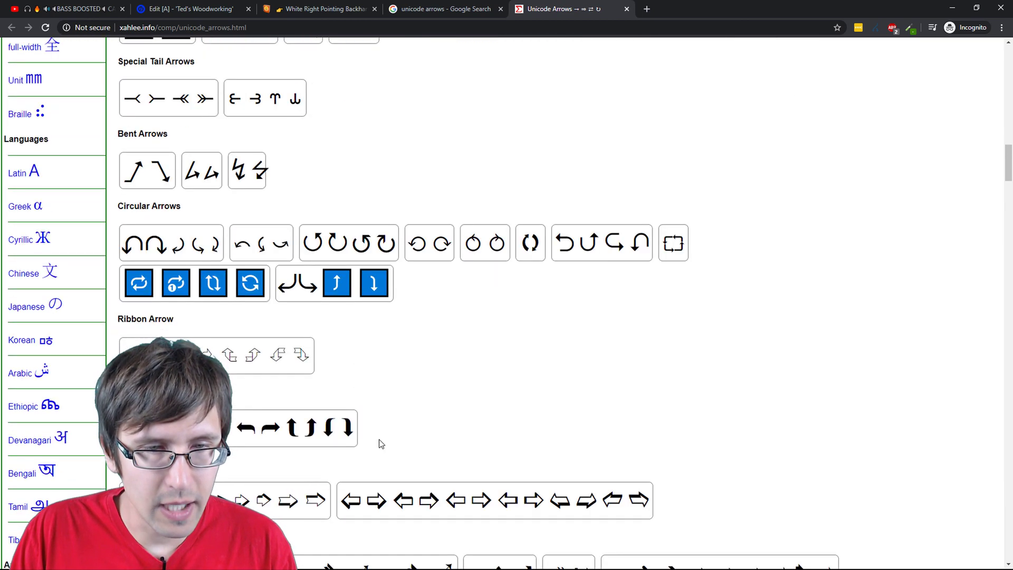
- Copy the rightwards two-headed arrow from the Double Head section and dismiss its popup
mouse_move(159, 210)
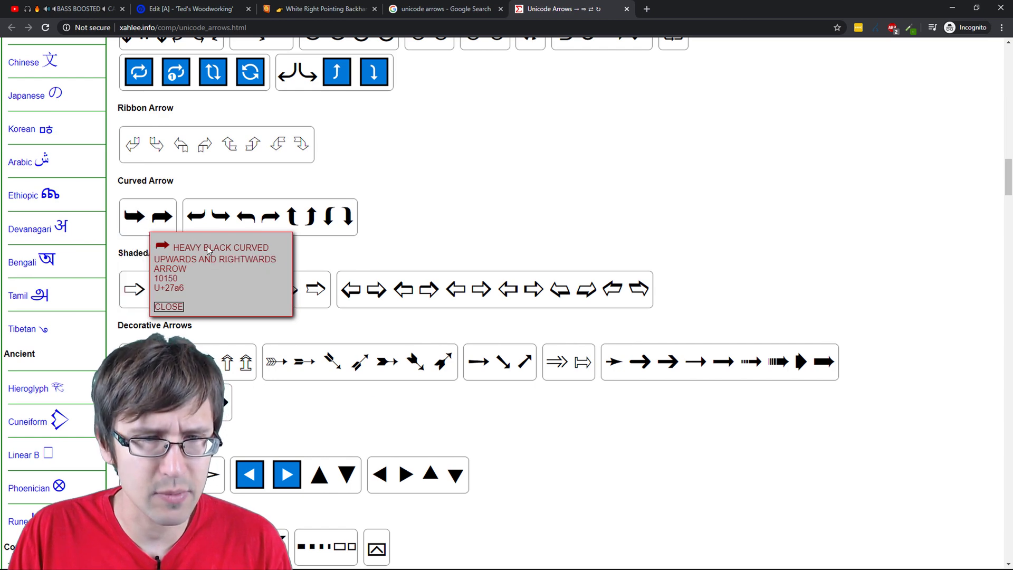
scroll(384, 391, "down", 2)
scroll(402, 416, "down", 2)
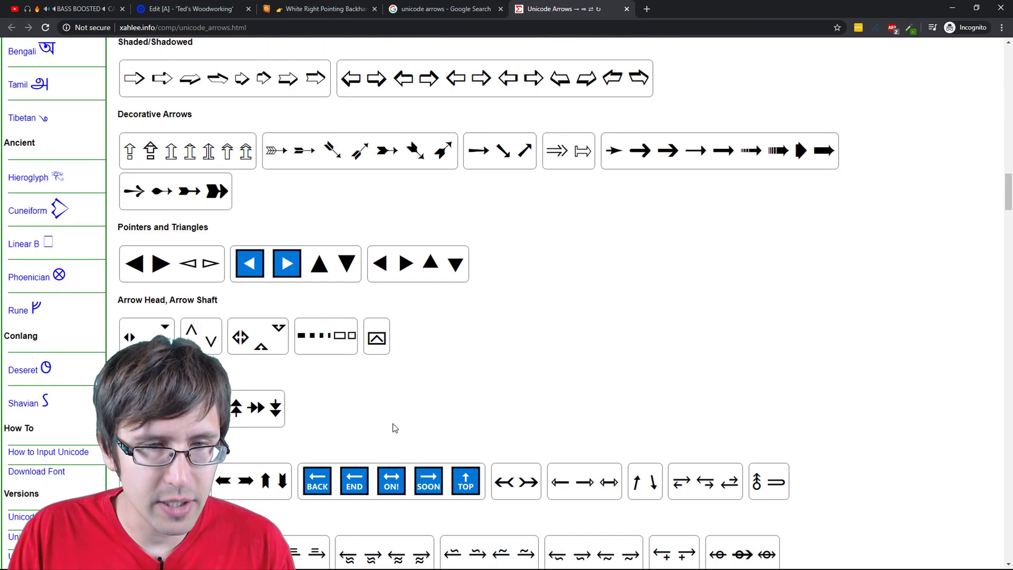
scroll(395, 427, "down", 3)
mouse_move(262, 244)
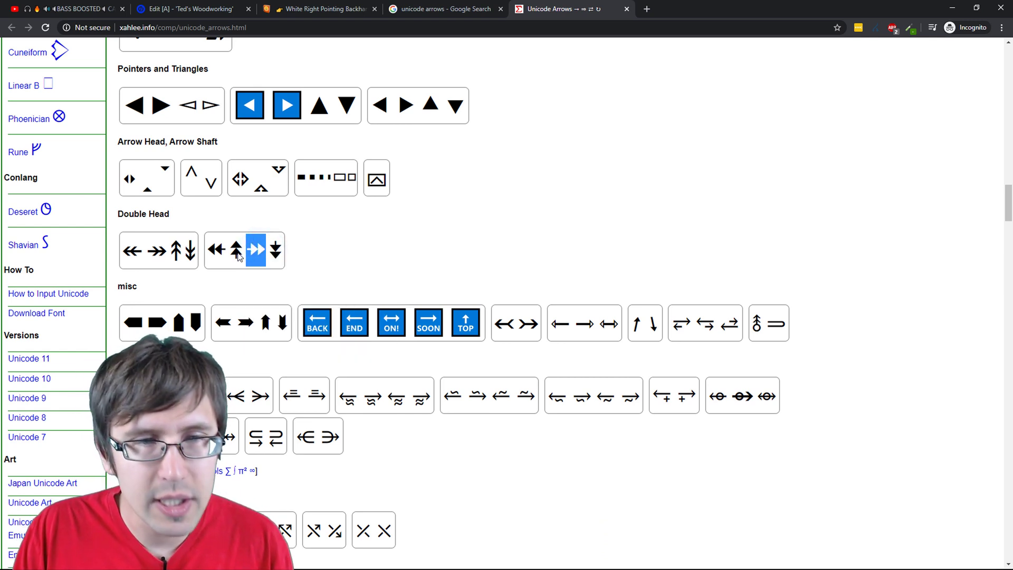
mouse_move(249, 181)
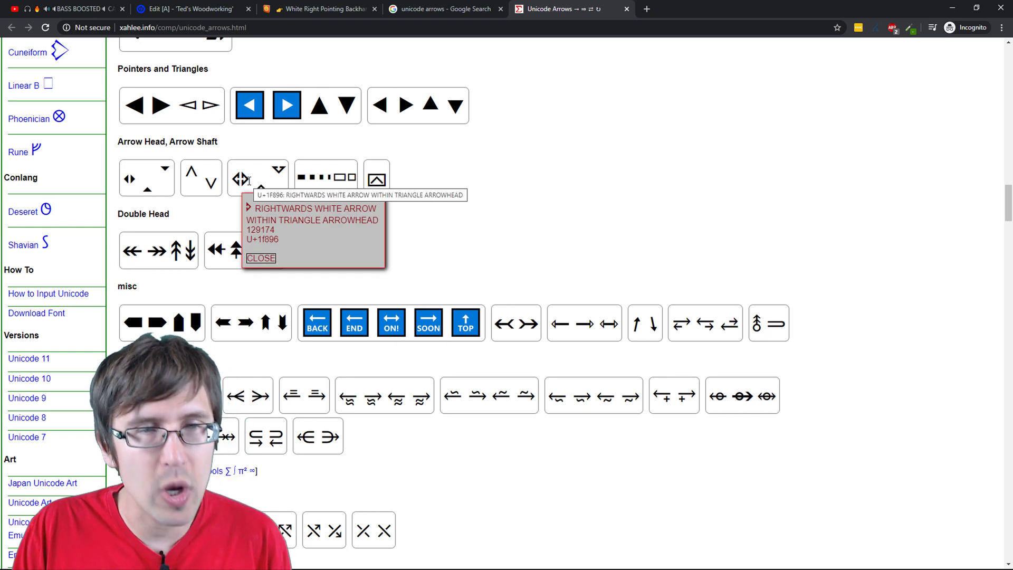
left_click(262, 252)
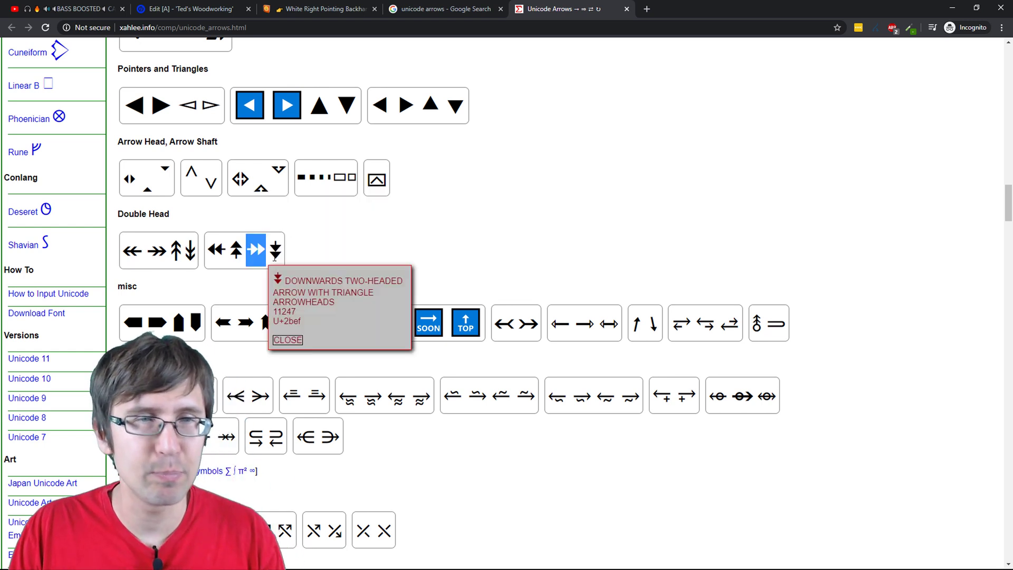
left_click(289, 254)
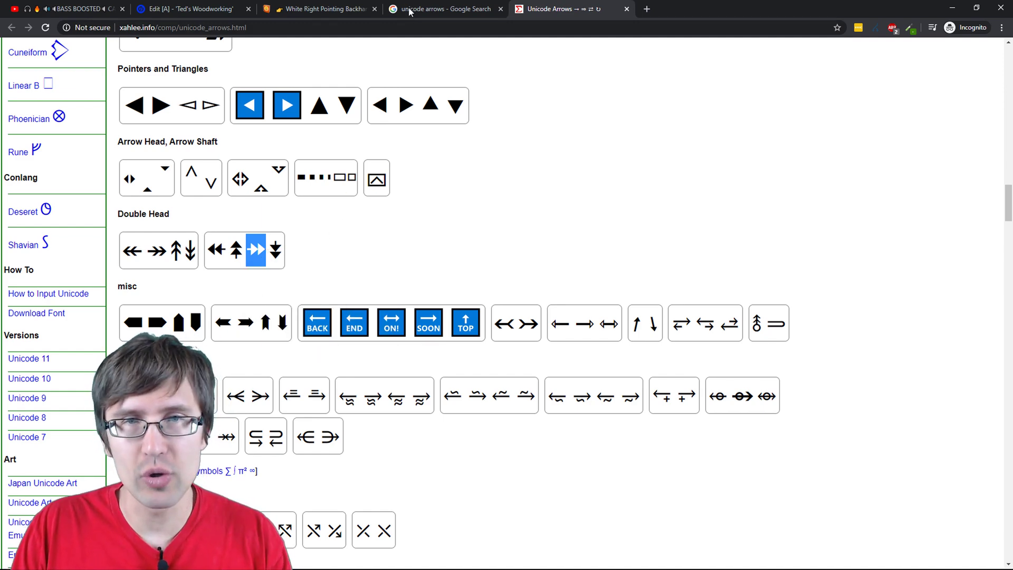
- Swap the label's trailing arrow for ↠ so it reads 'YES! Take Me to the Offer Page! ↠'
left_click(327, 9)
key("ctrl+shift+Tab")
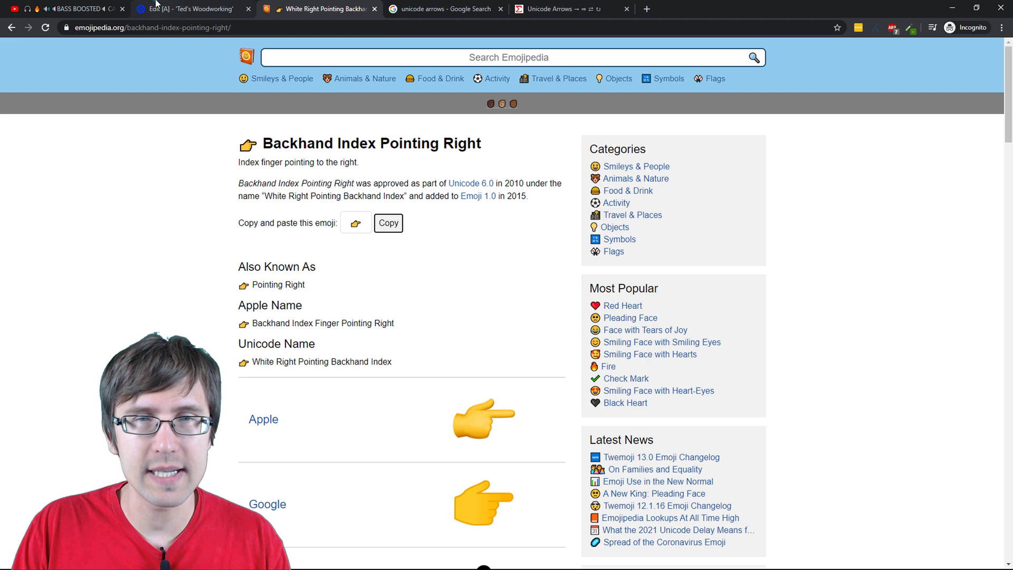
left_click(972, 284)
key("BackSpace")
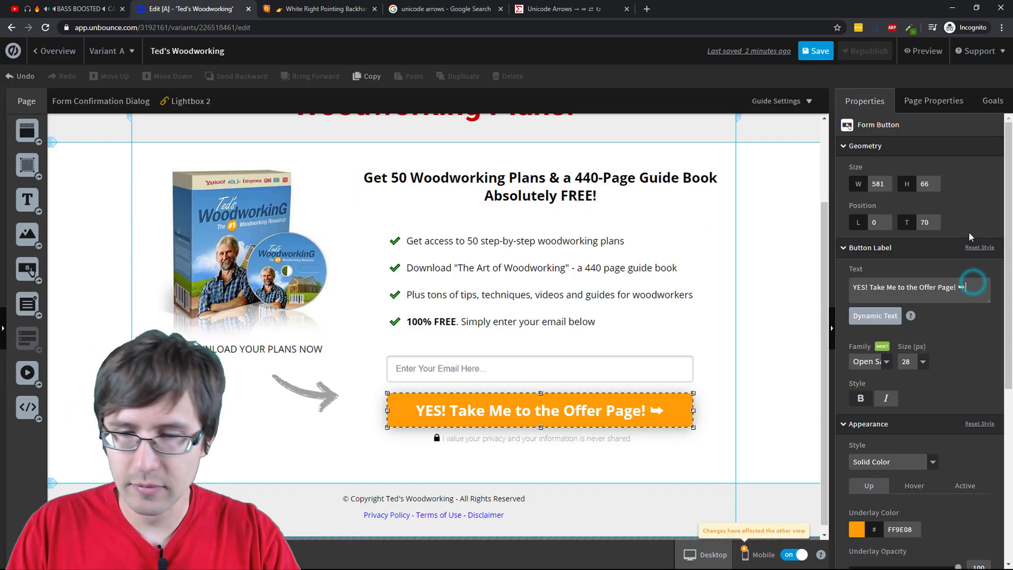
type("↠")
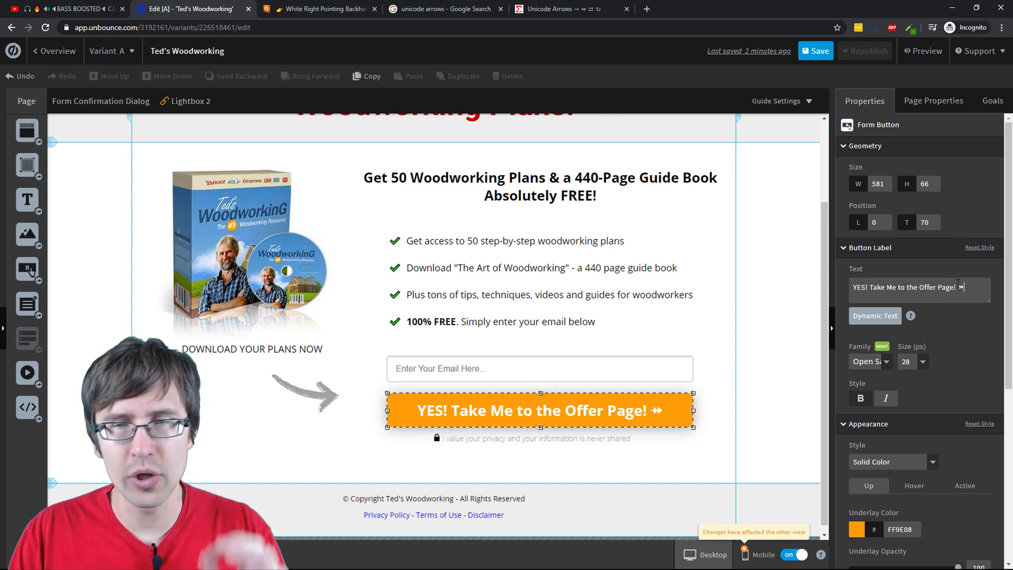
- Open and close the button fill style choices without changing anything
left_click(891, 468)
left_click(962, 449)
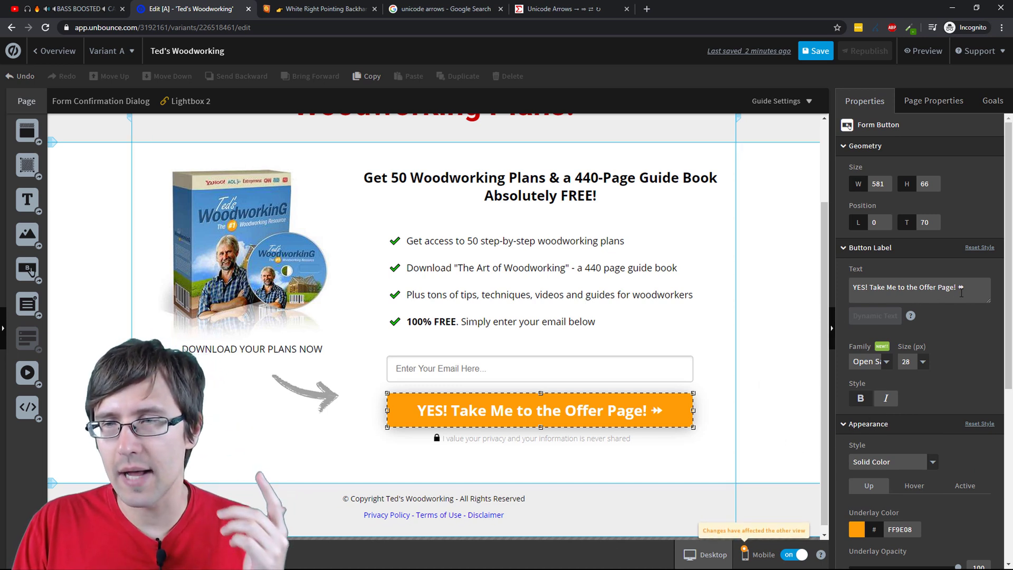
mouse_move(914, 315)
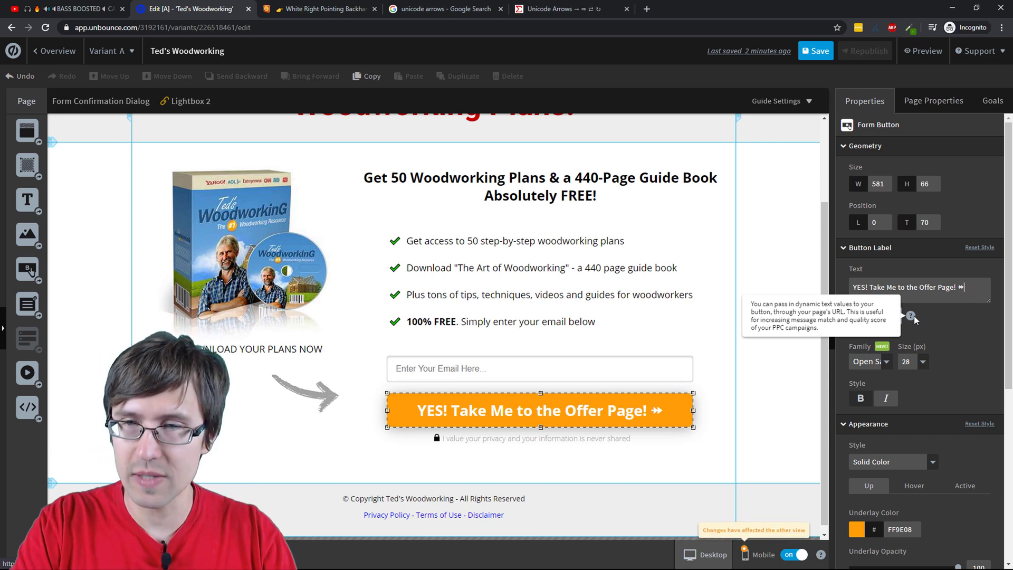
- Insert the right arrow emoji after ↠ via the Windows emoji panel, searching 'arro'
key("super+period")
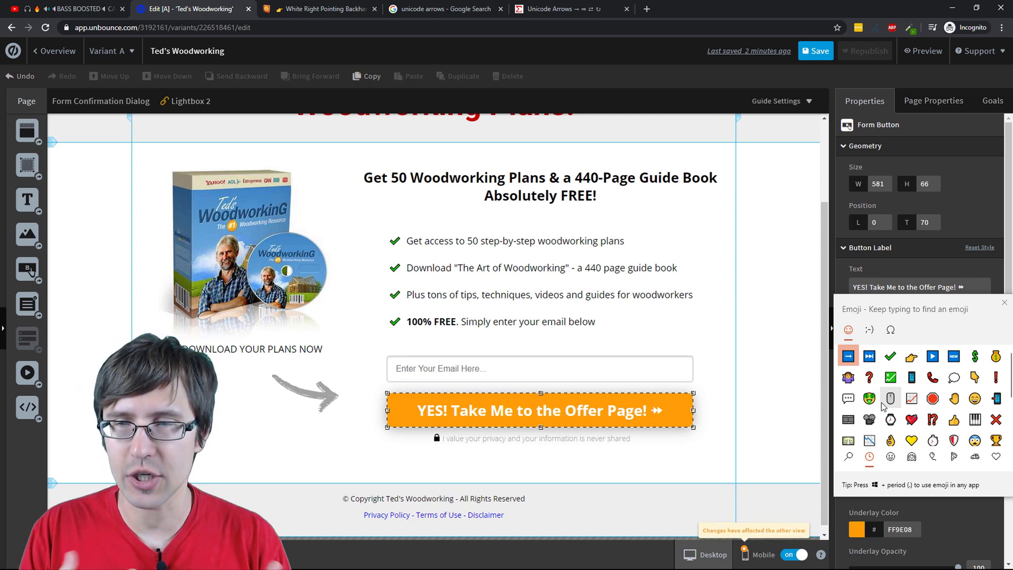
scroll(906, 397, "down", 2)
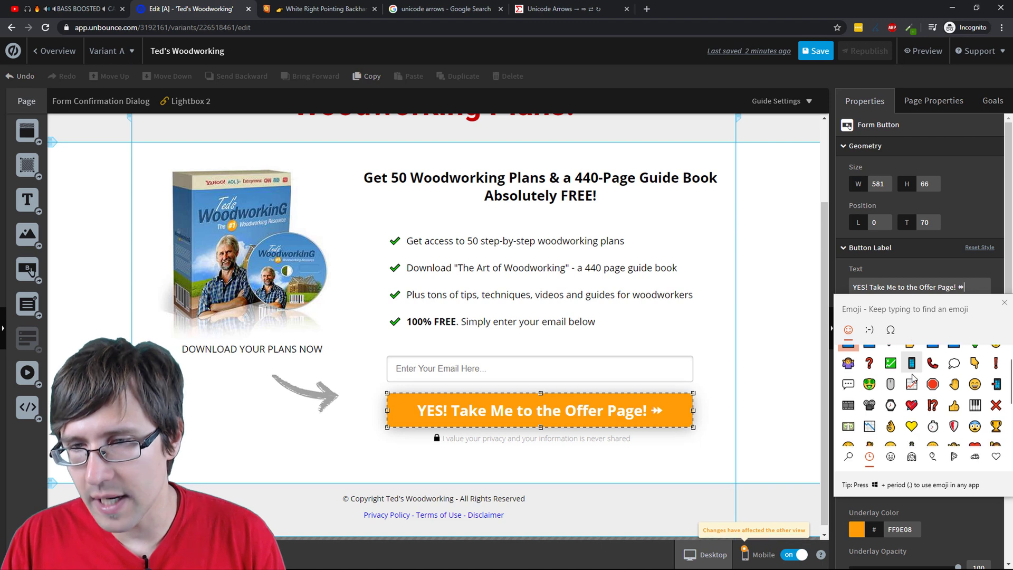
scroll(907, 397, "up", 2)
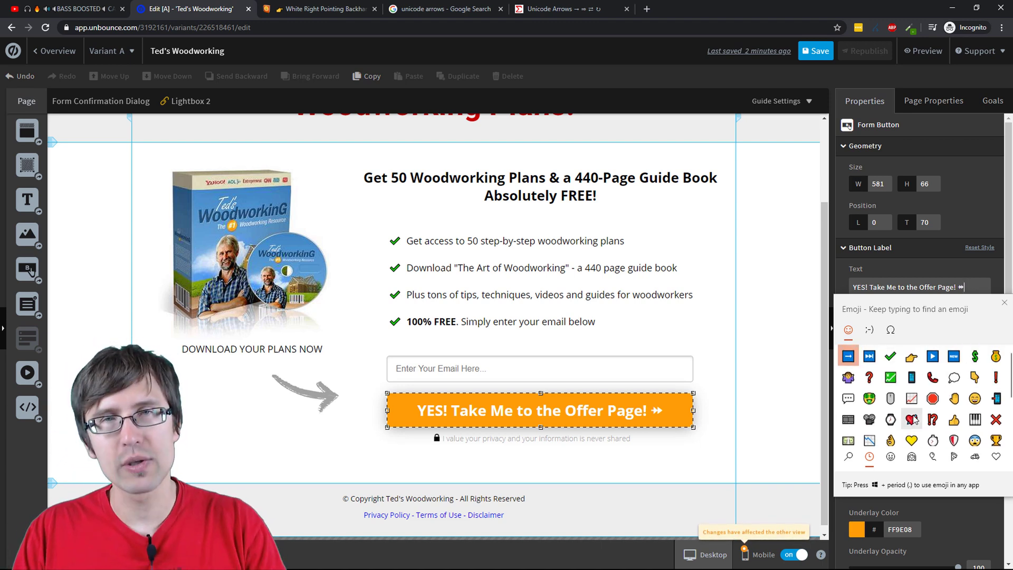
type("arro")
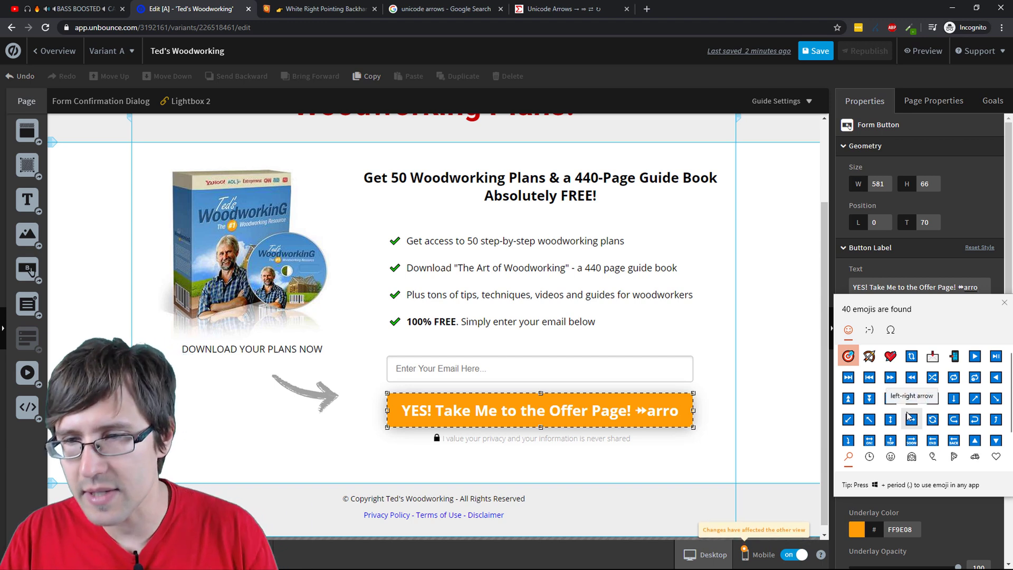
left_click(891, 399)
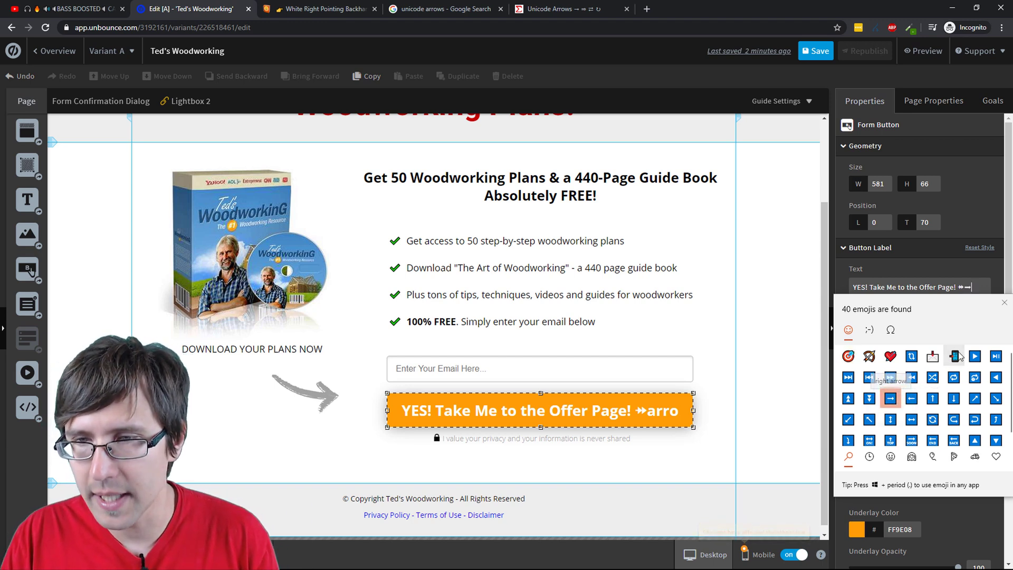
left_click(1004, 302)
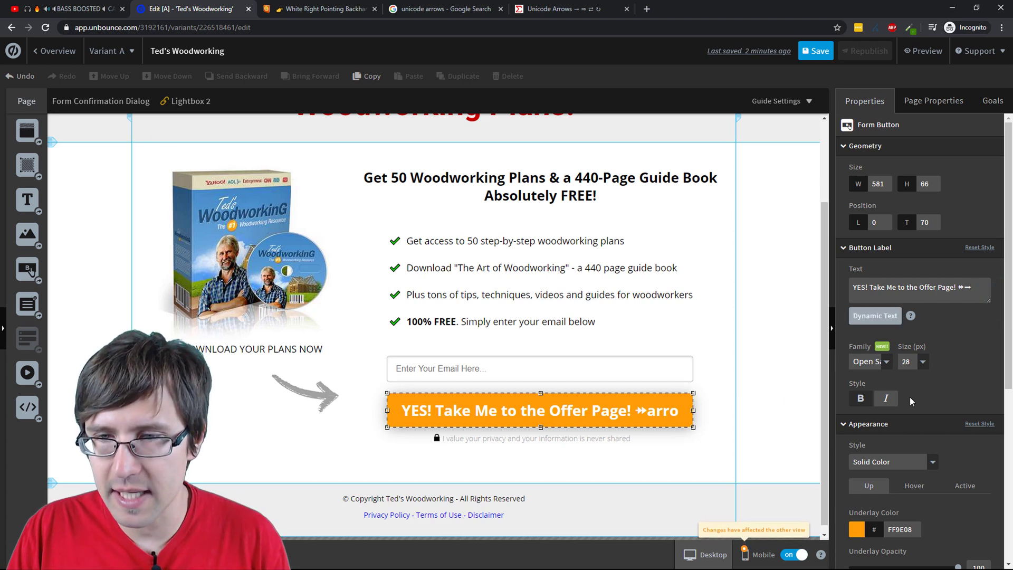
- Deselect the label so the button shows both arrows, then save the page
left_click(887, 463)
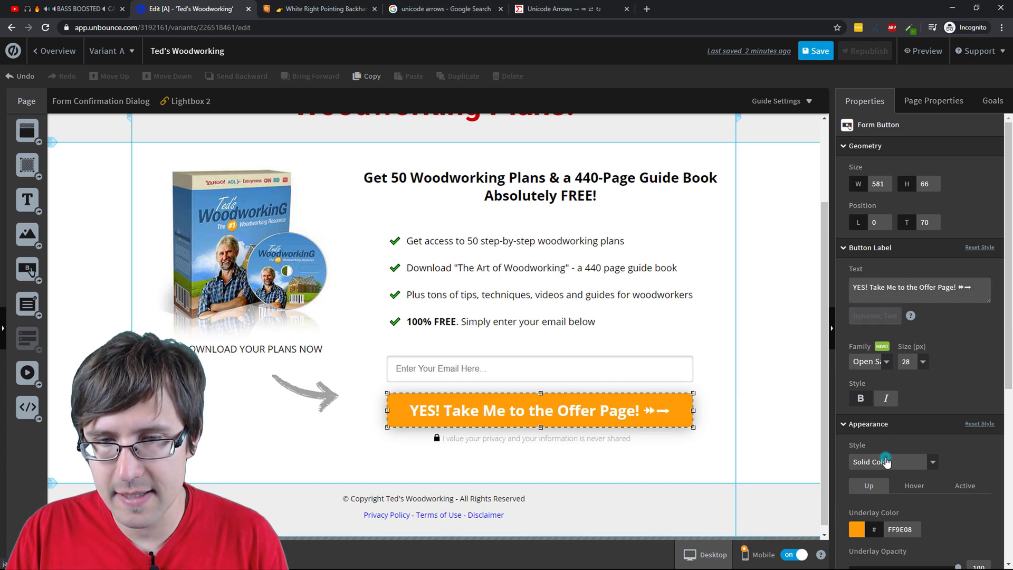
left_click(940, 397)
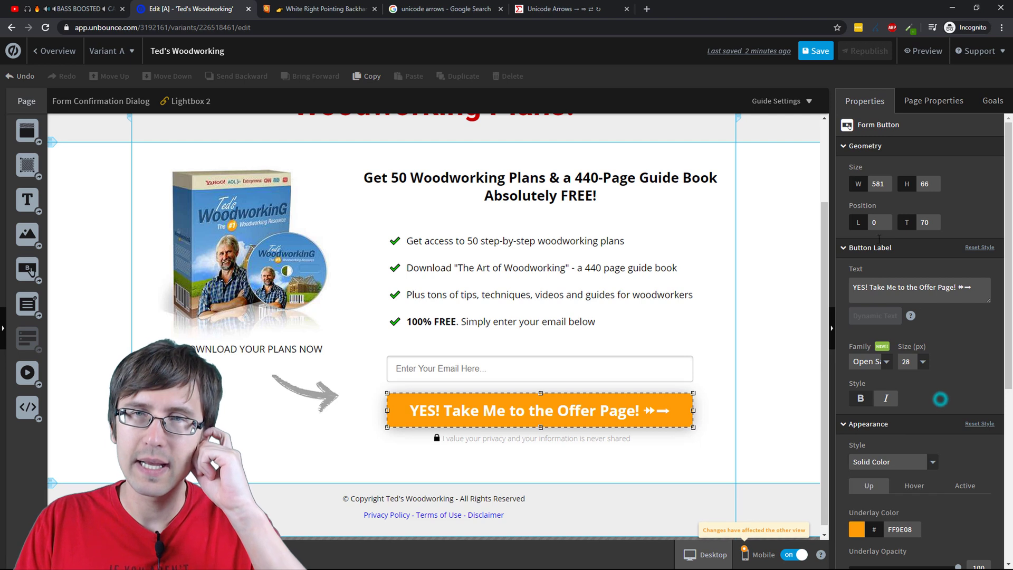
left_click(820, 57)
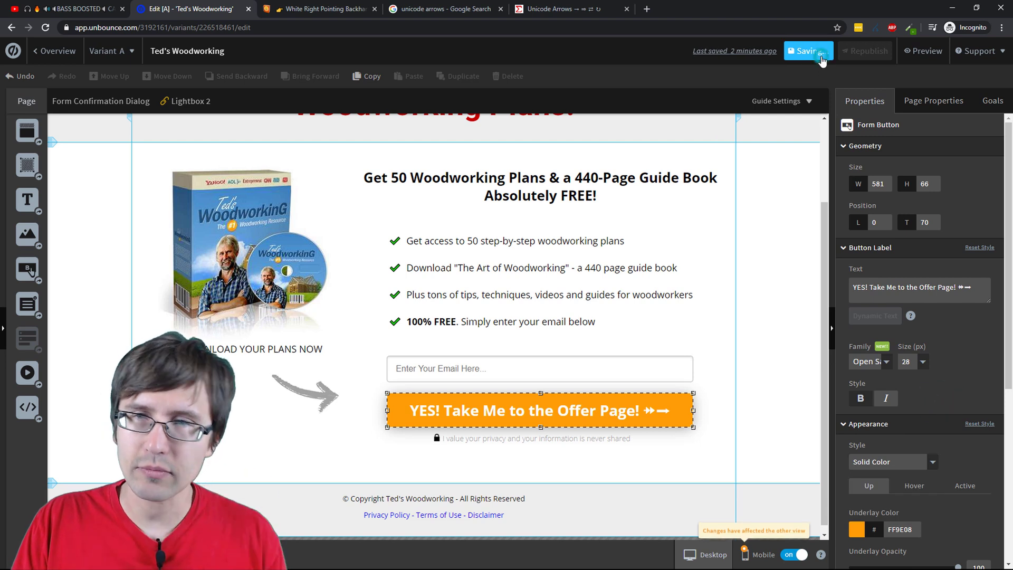
left_click(927, 51)
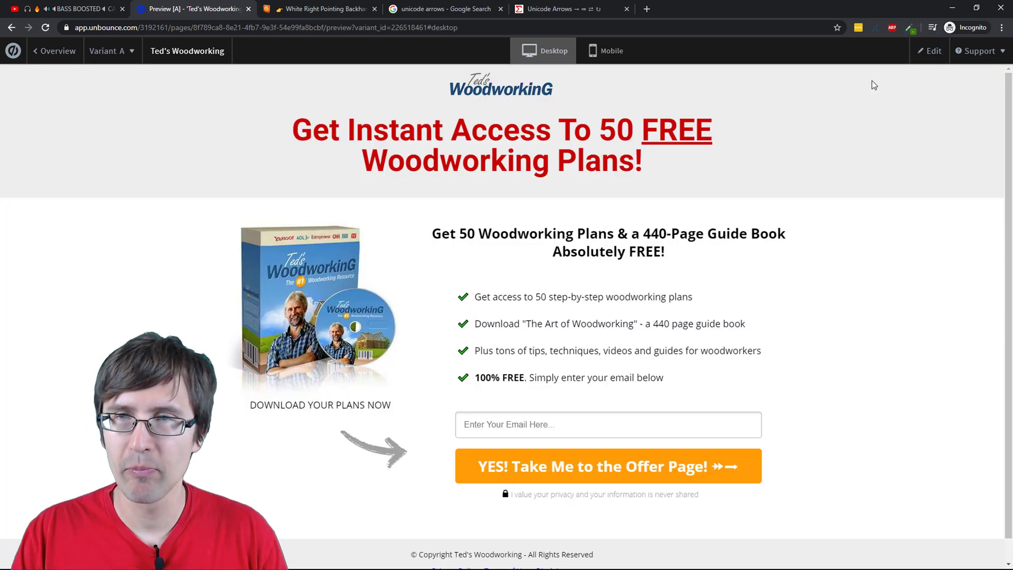
left_click(928, 51)
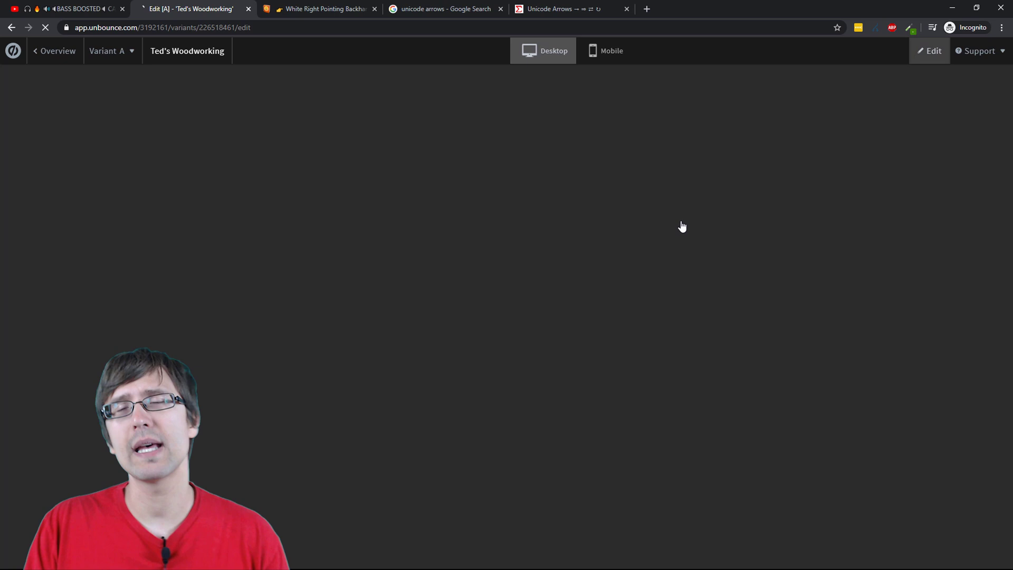